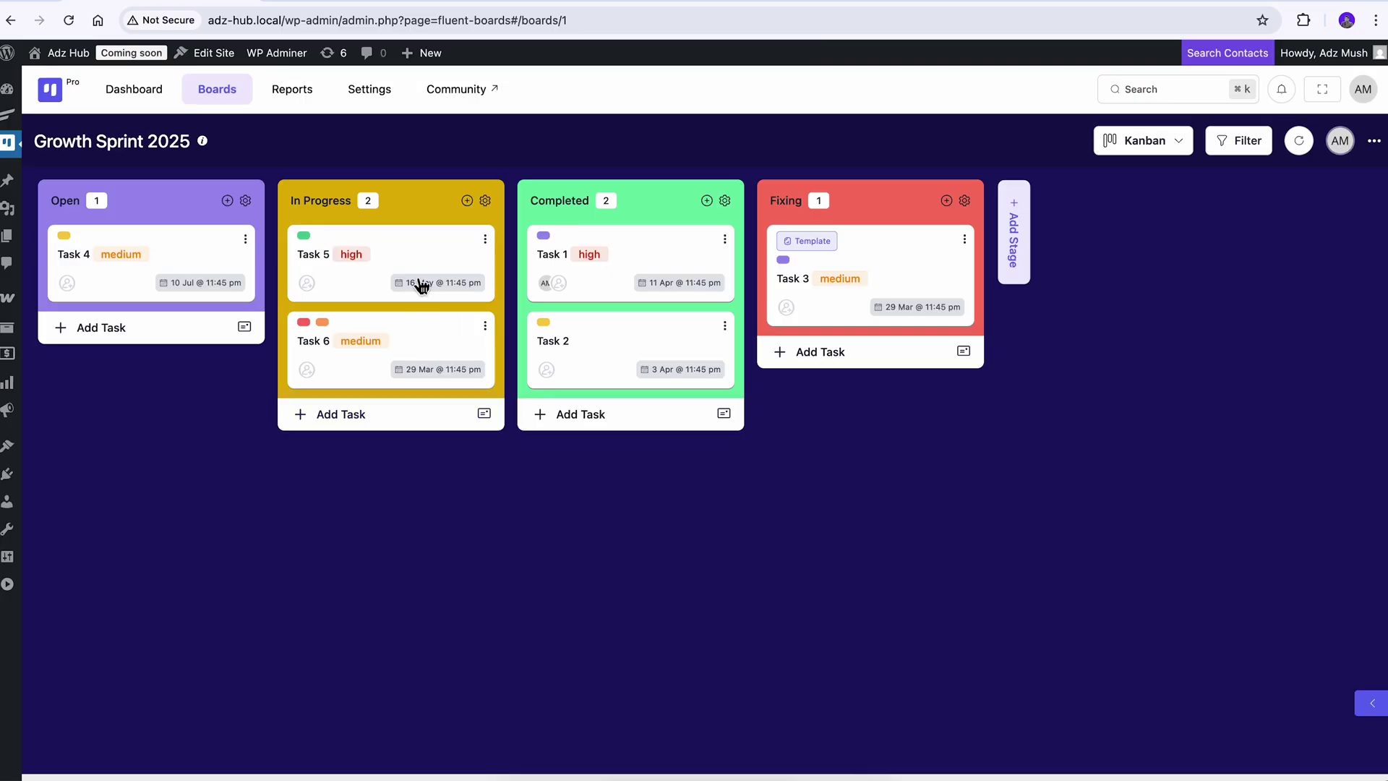
Attach a CRM contact to Task 5 and expand the contact card's details
click(409, 254)
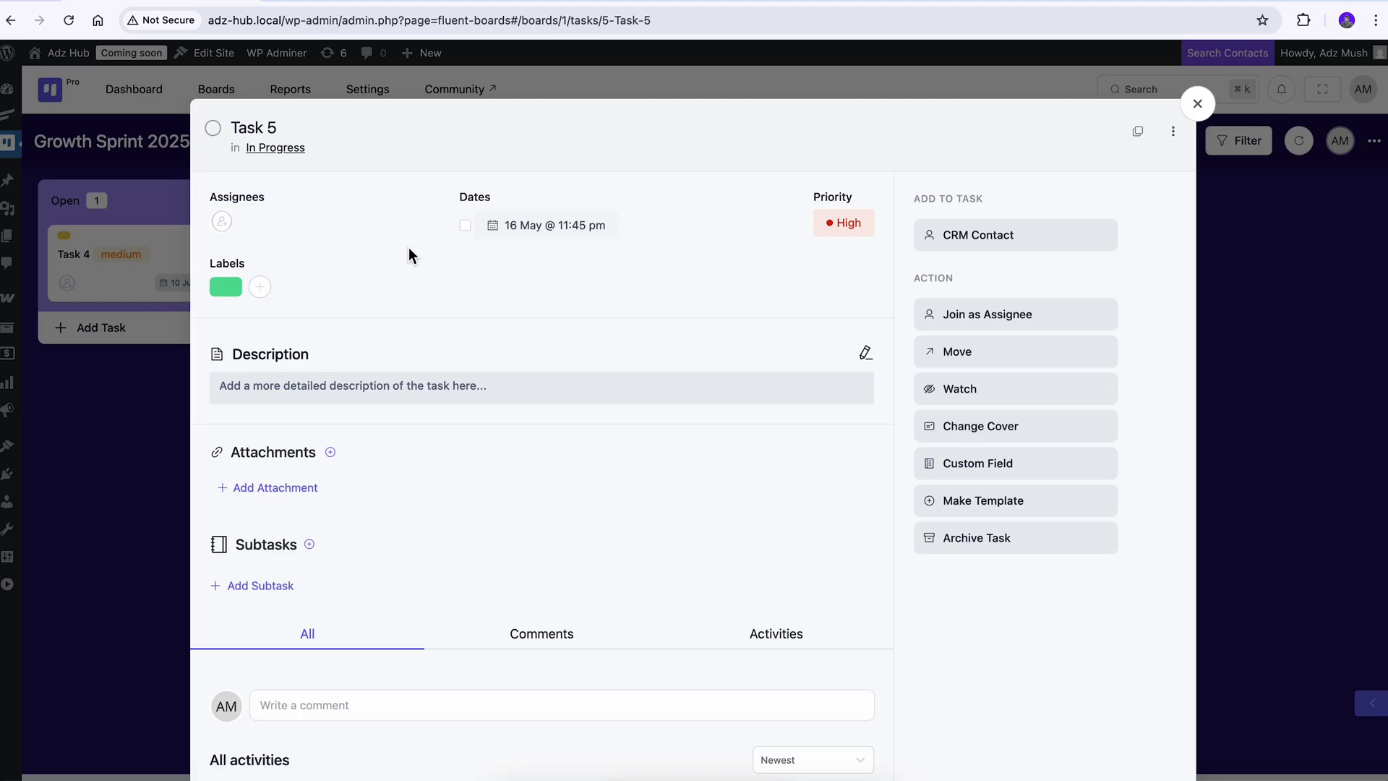
click(962, 248)
click(977, 309)
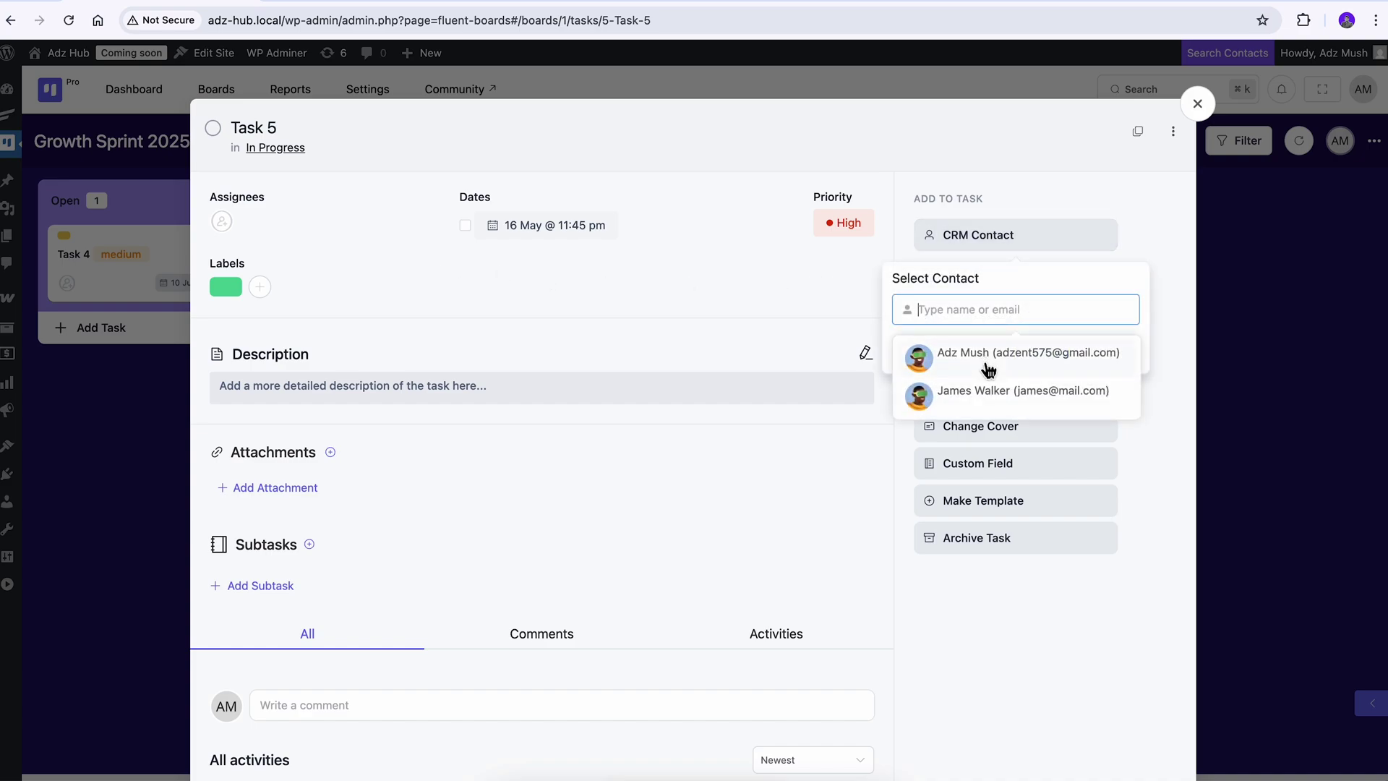
click(997, 394)
click(1041, 348)
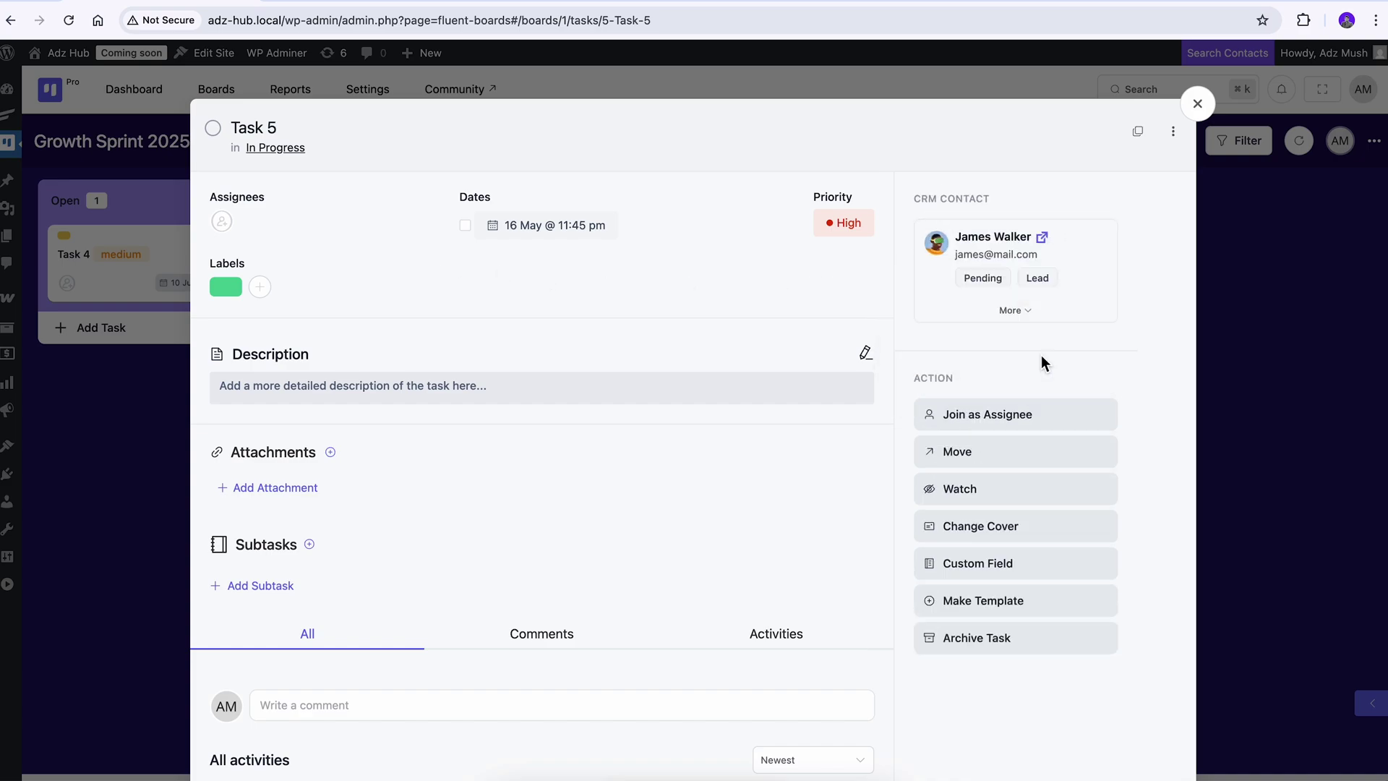
click(1025, 313)
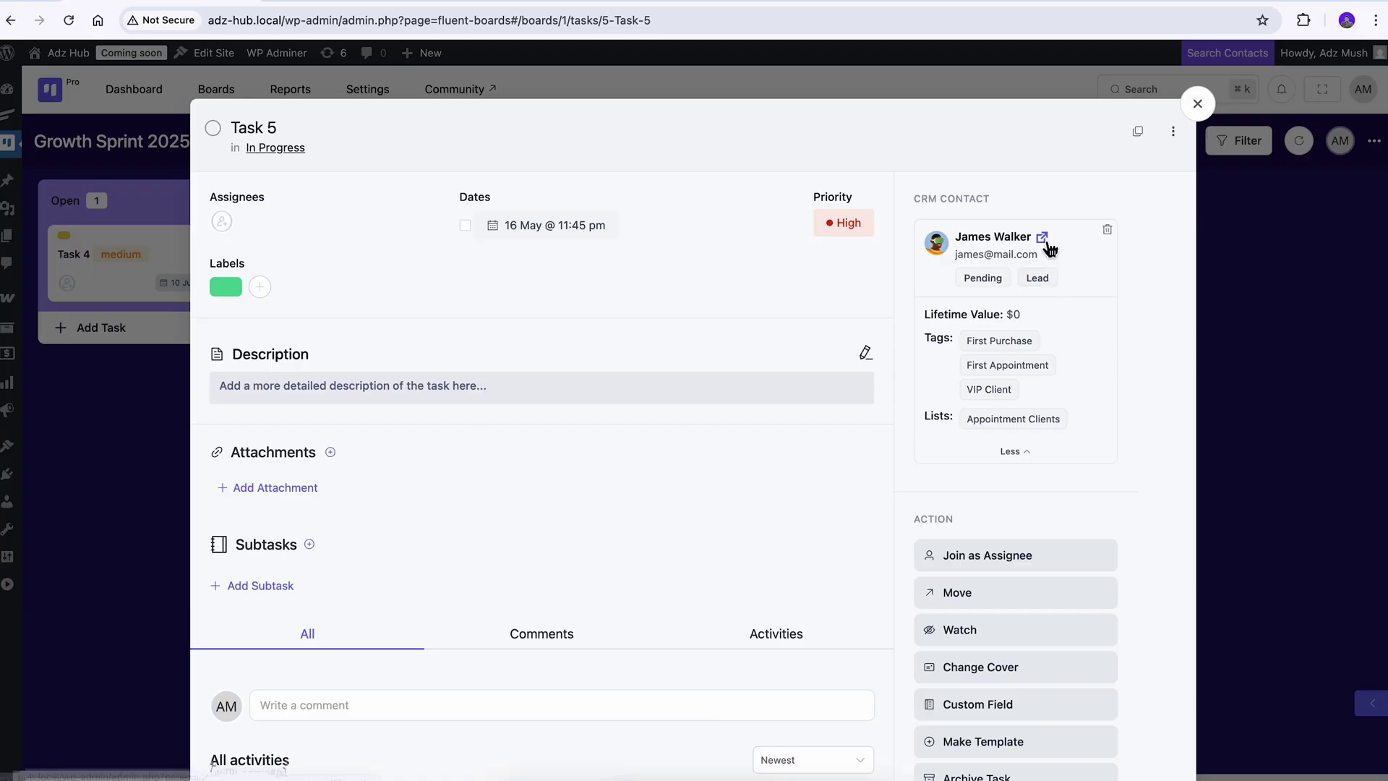
Go from the linked contact to FluentCRM and its Automation Funnels list
click(1046, 244)
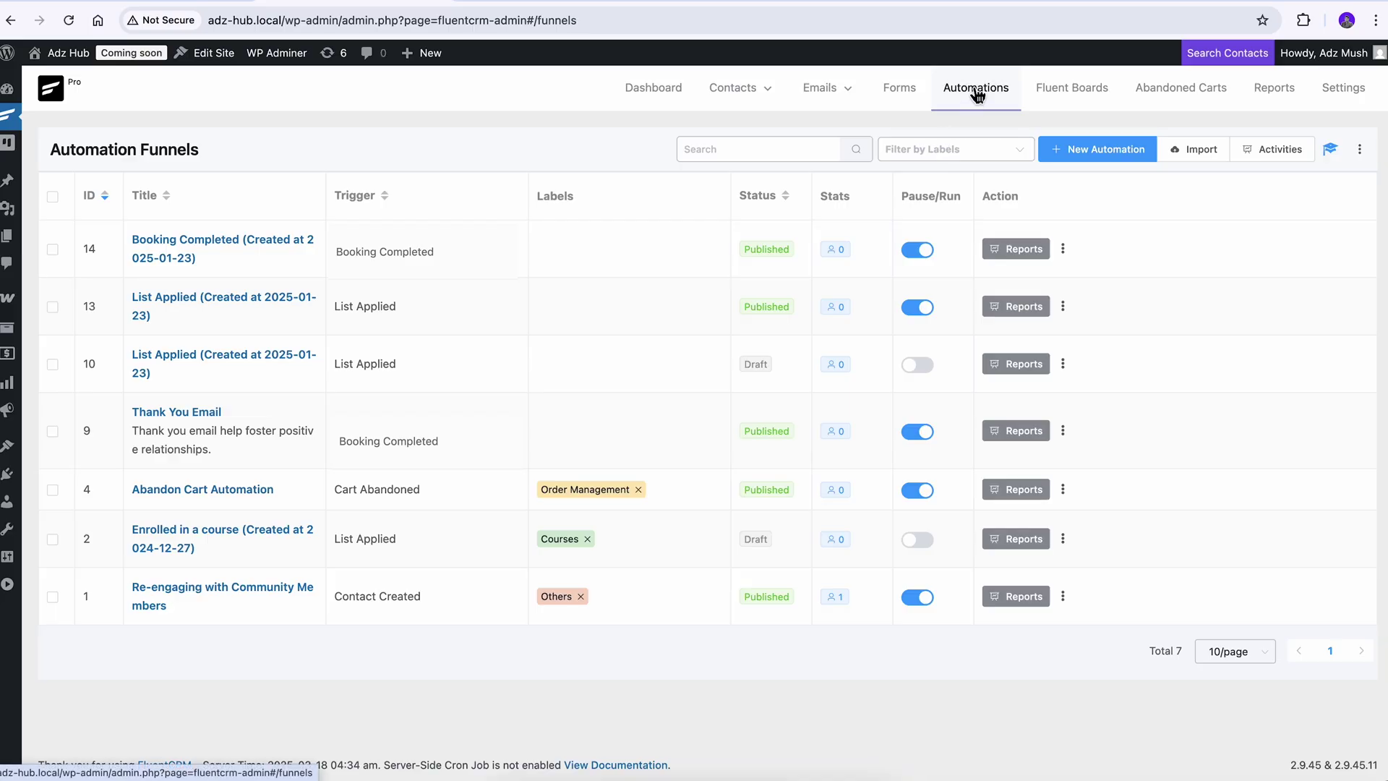
Start a from-scratch funnel using the FluentBoards 'Contact Added to Task' trigger
click(1076, 148)
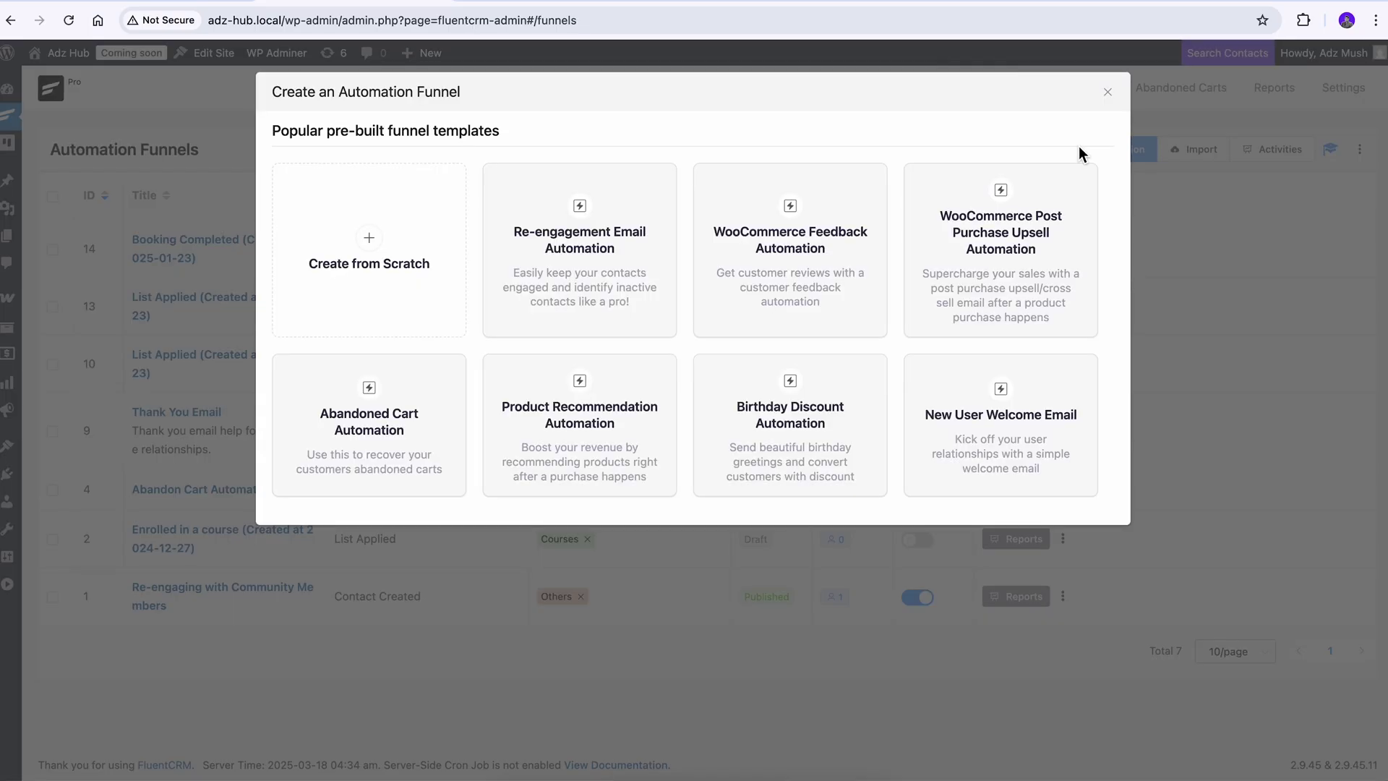
click(416, 290)
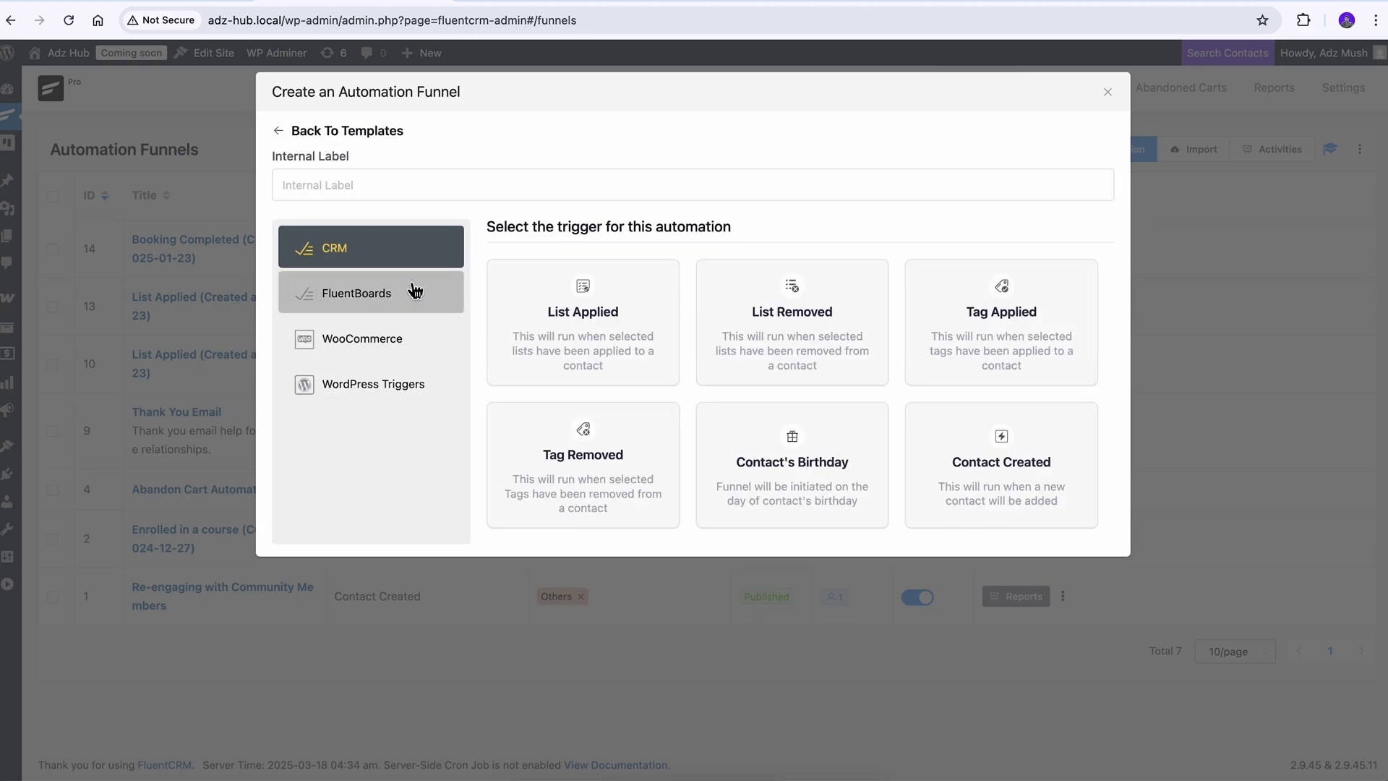
click(423, 304)
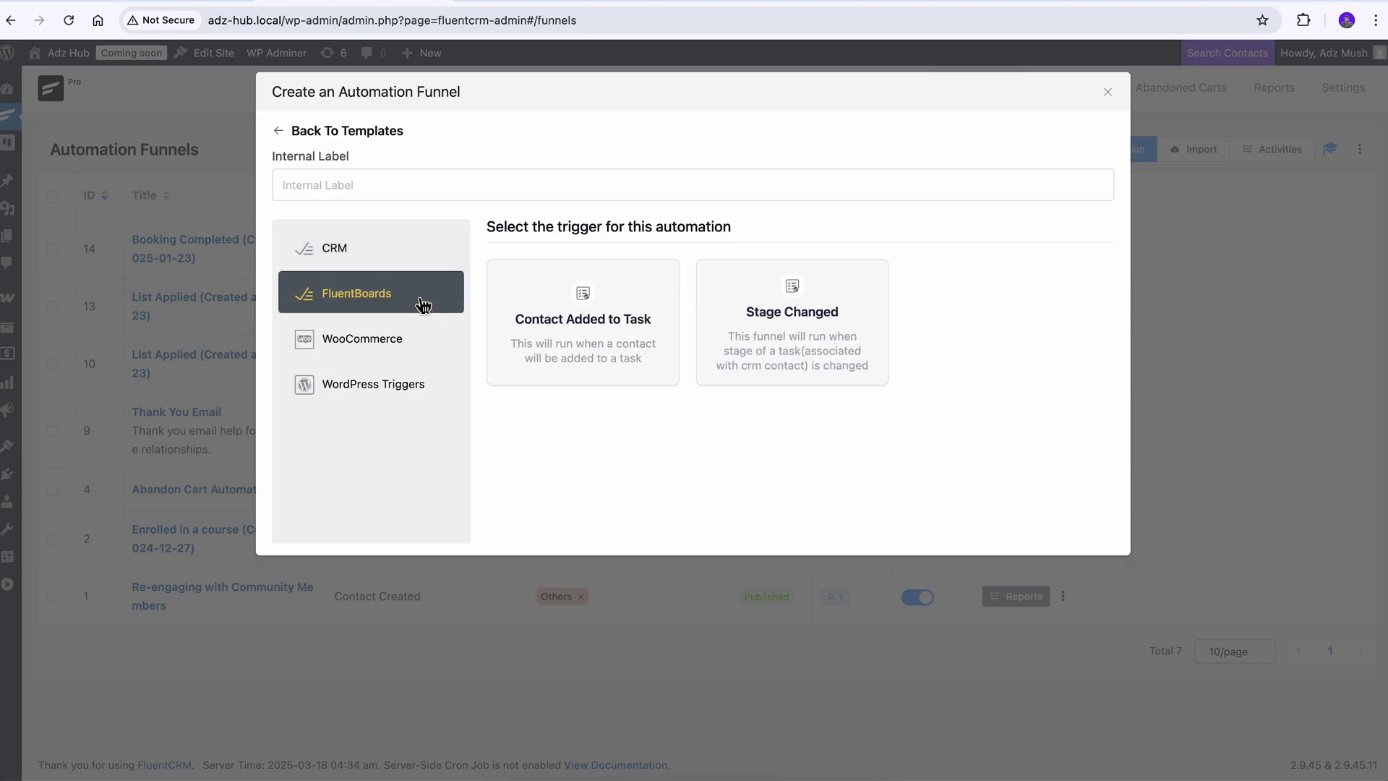
click(549, 352)
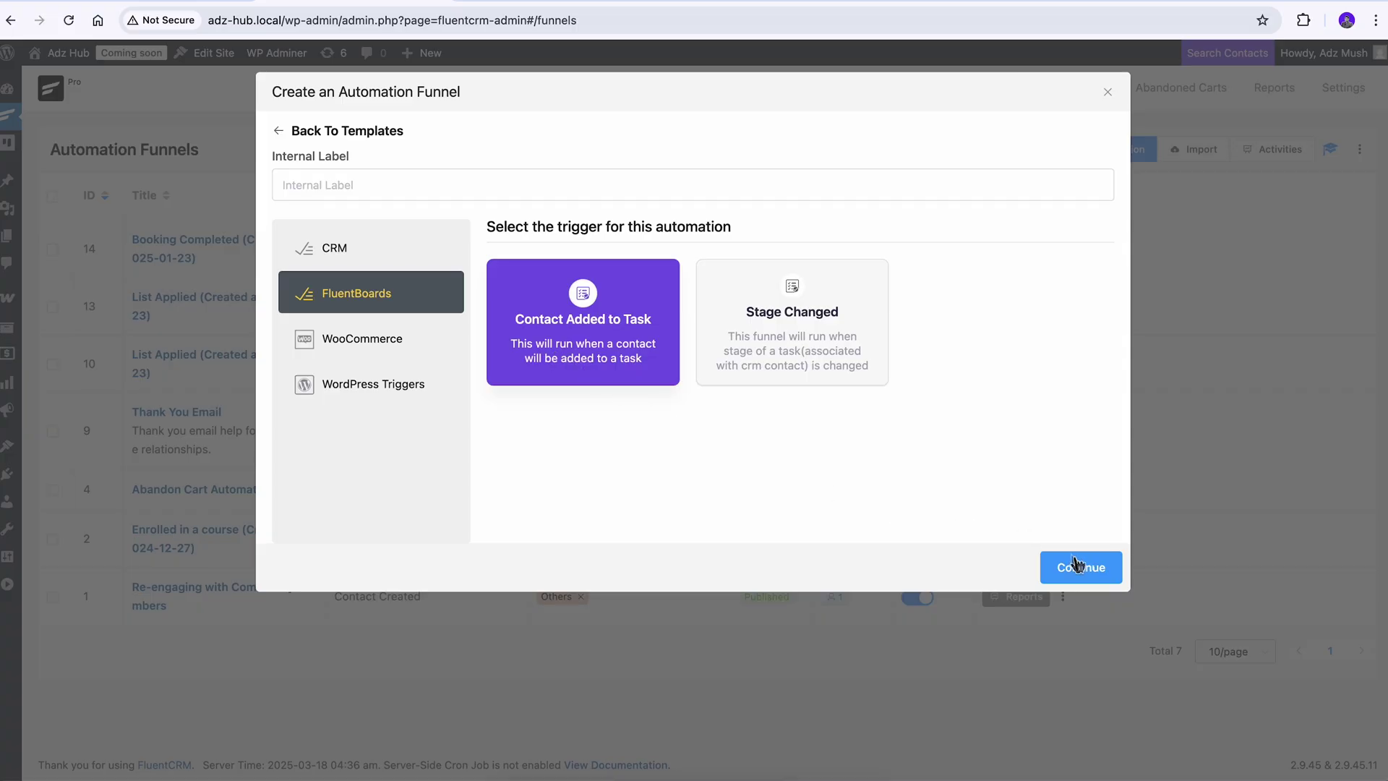
Name the trigger 'Member Onboarding' for Growth Sprint 2025 and Synergy Hub, running for unsubscribed contacts, and save
click(1077, 566)
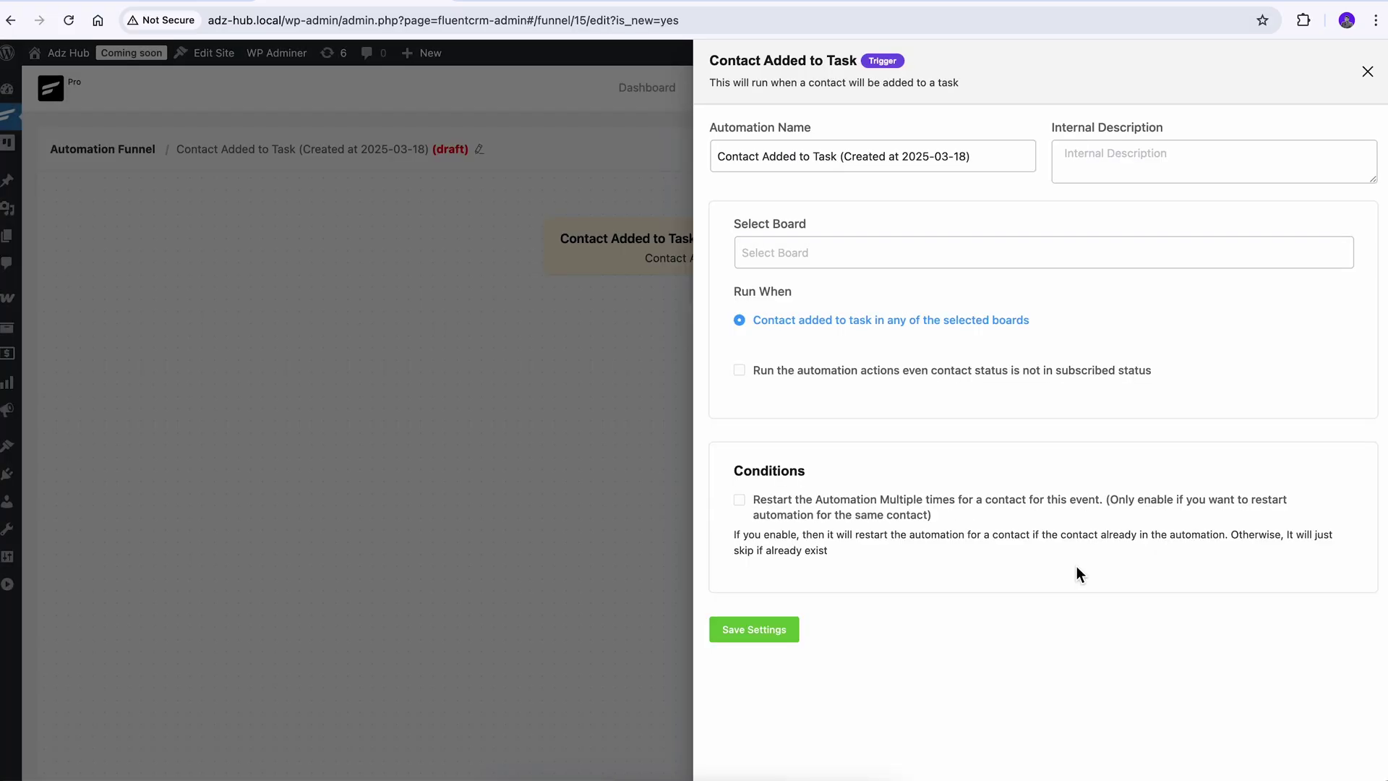
text(Member Onboarding)
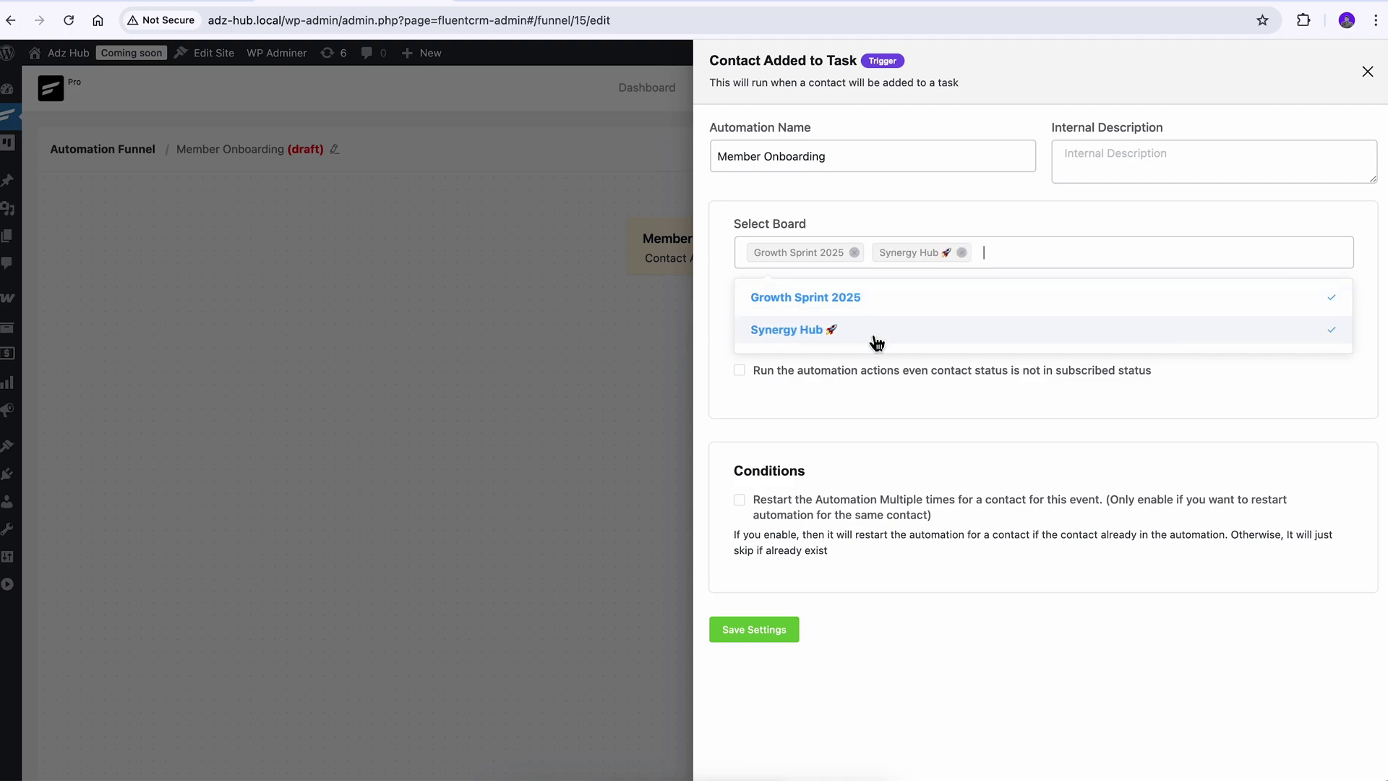
key(Escape)
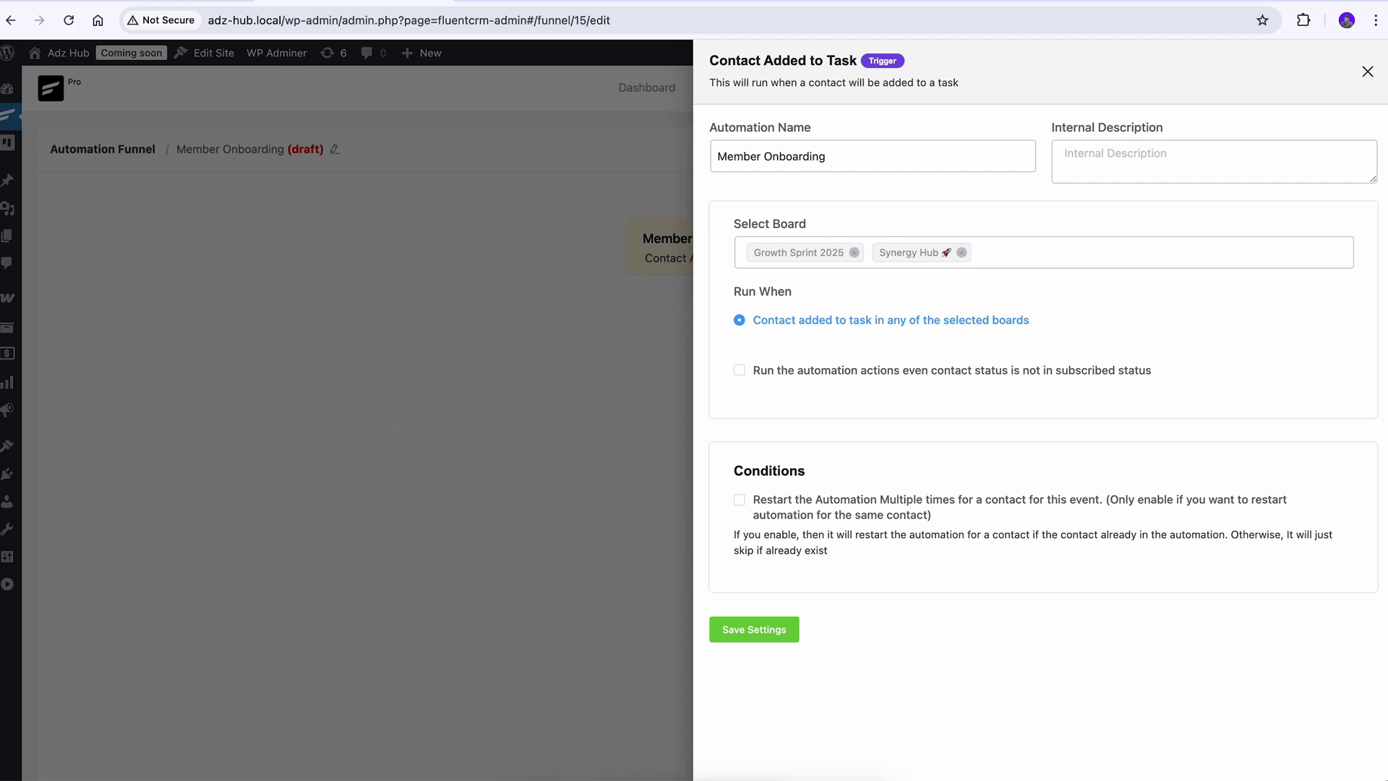
click(740, 370)
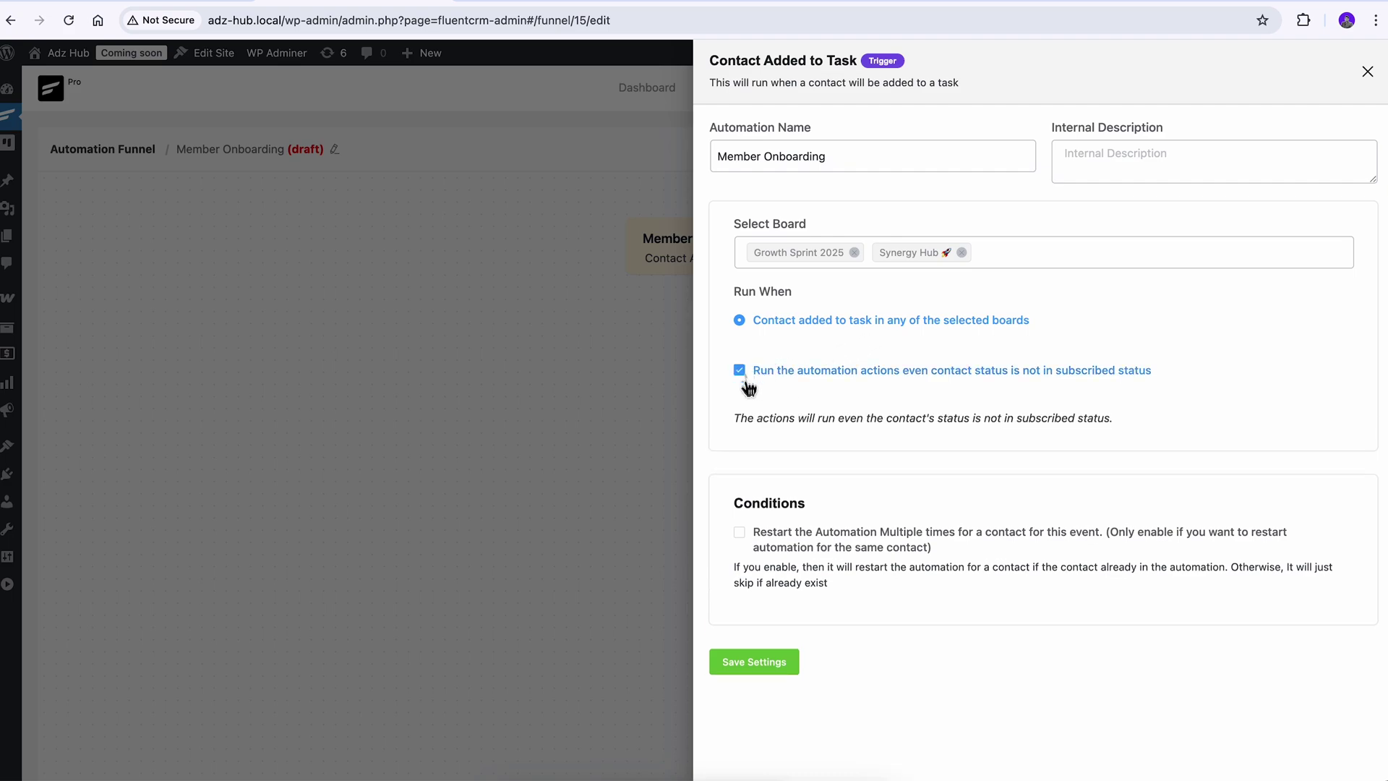
click(754, 662)
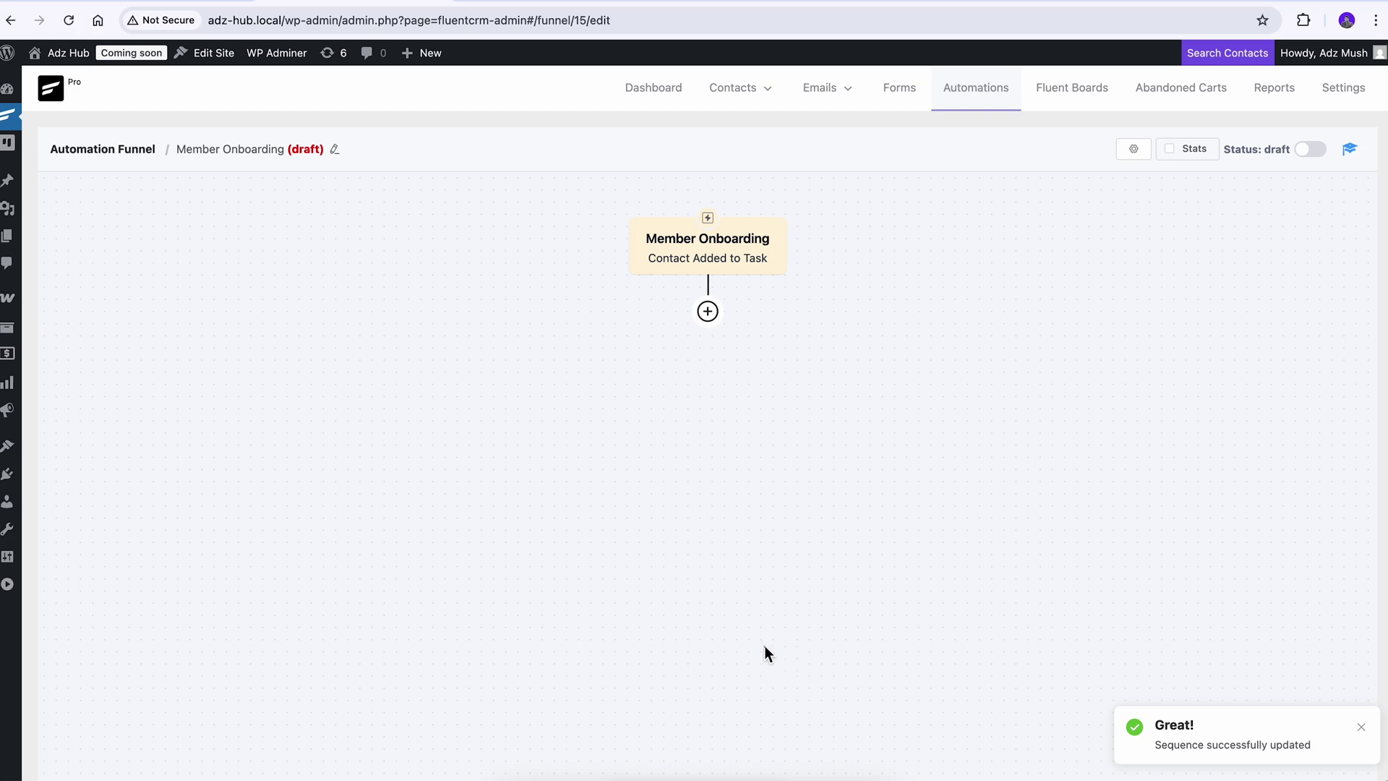
Add a 'Welcome Email & Basic Instruction' custom email step, publish the funnel, and reopen Task 5
click(709, 319)
scroll(708, 319, down, 7)
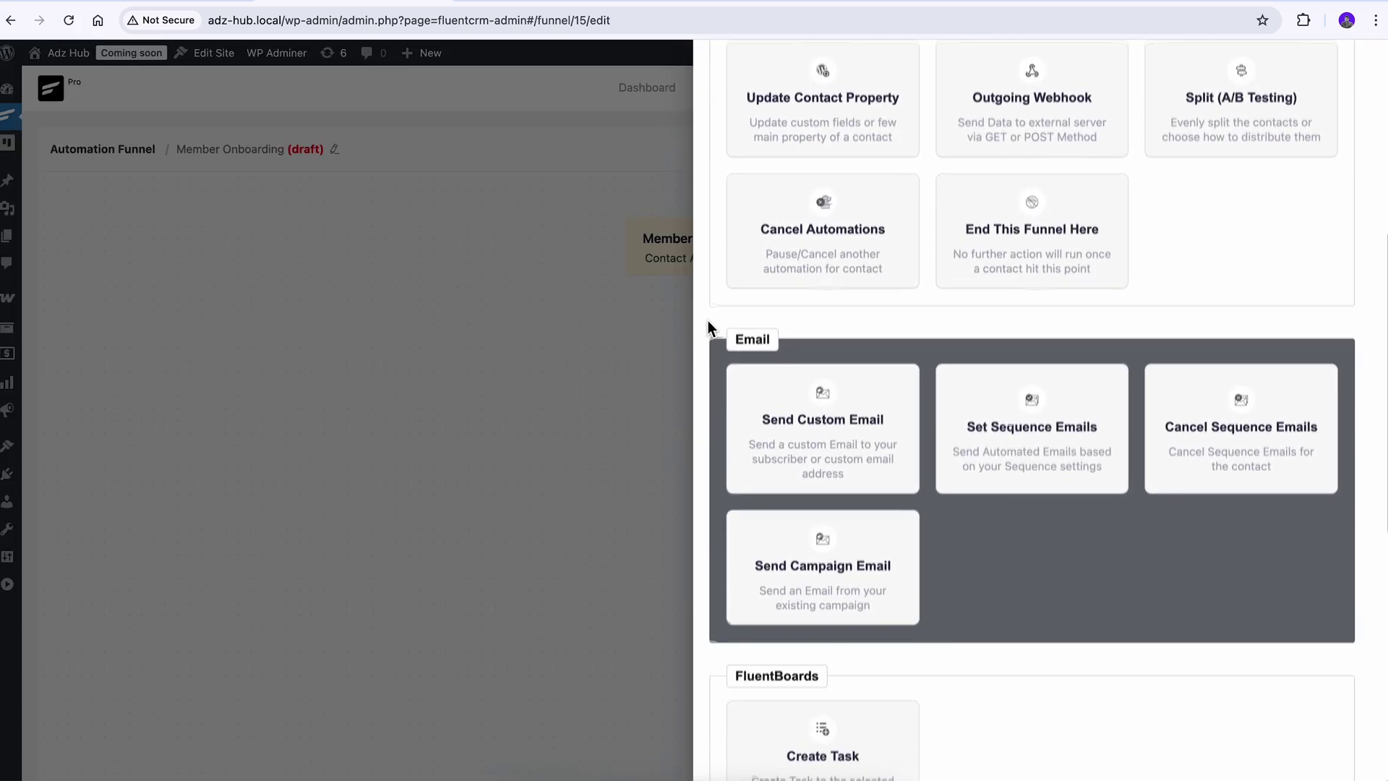
click(789, 428)
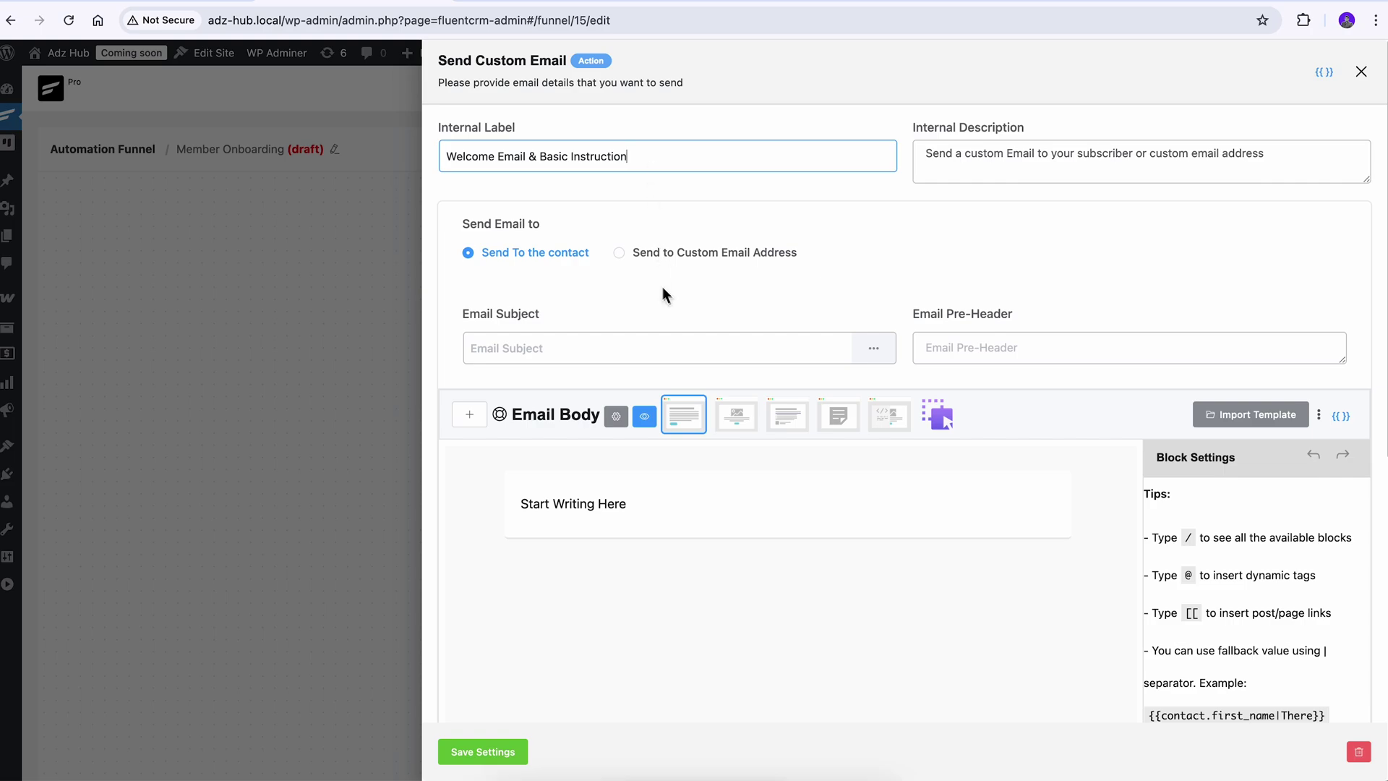
key(ctrl+v)
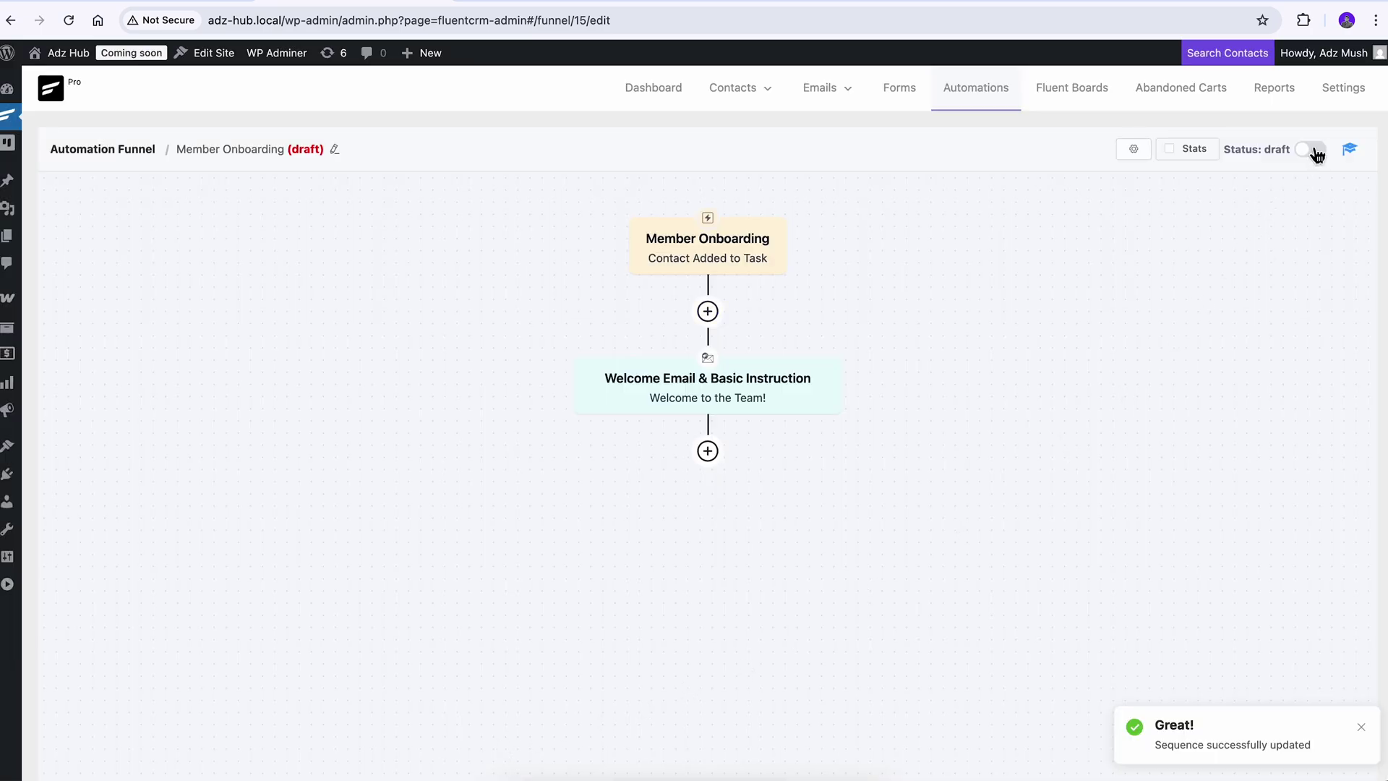
click(1313, 150)
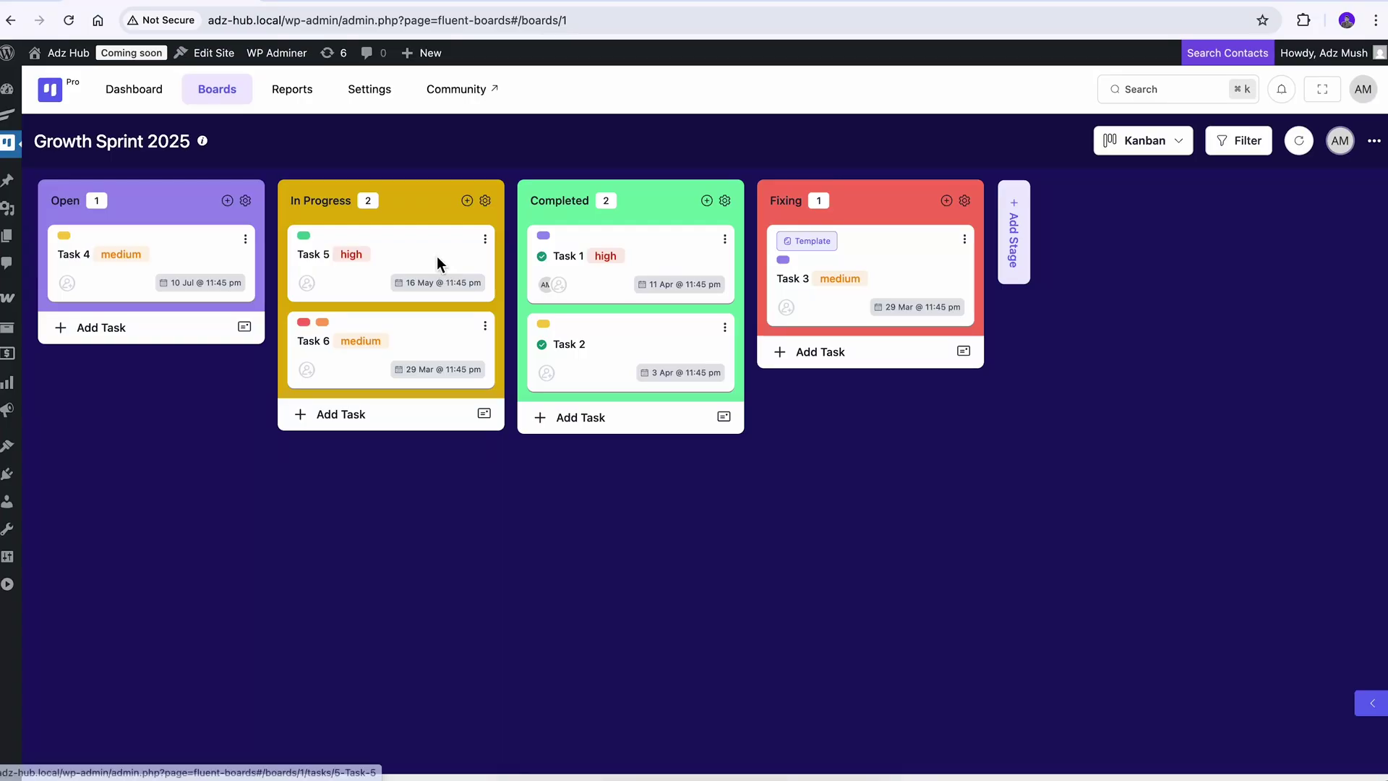
click(437, 263)
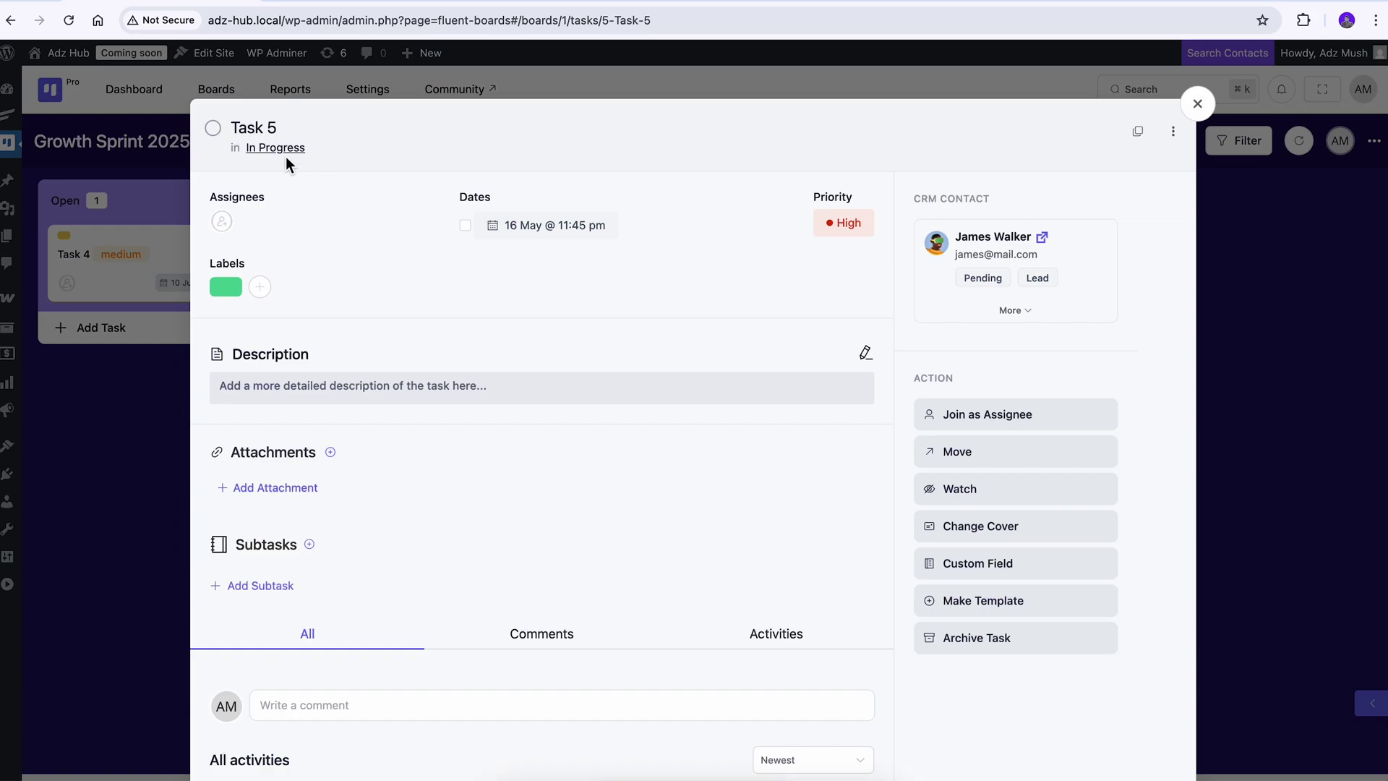
Mark Task 5 complete and drag its card into the Completed stage
click(214, 131)
key(Escape)
drag(434, 258, 580, 262)
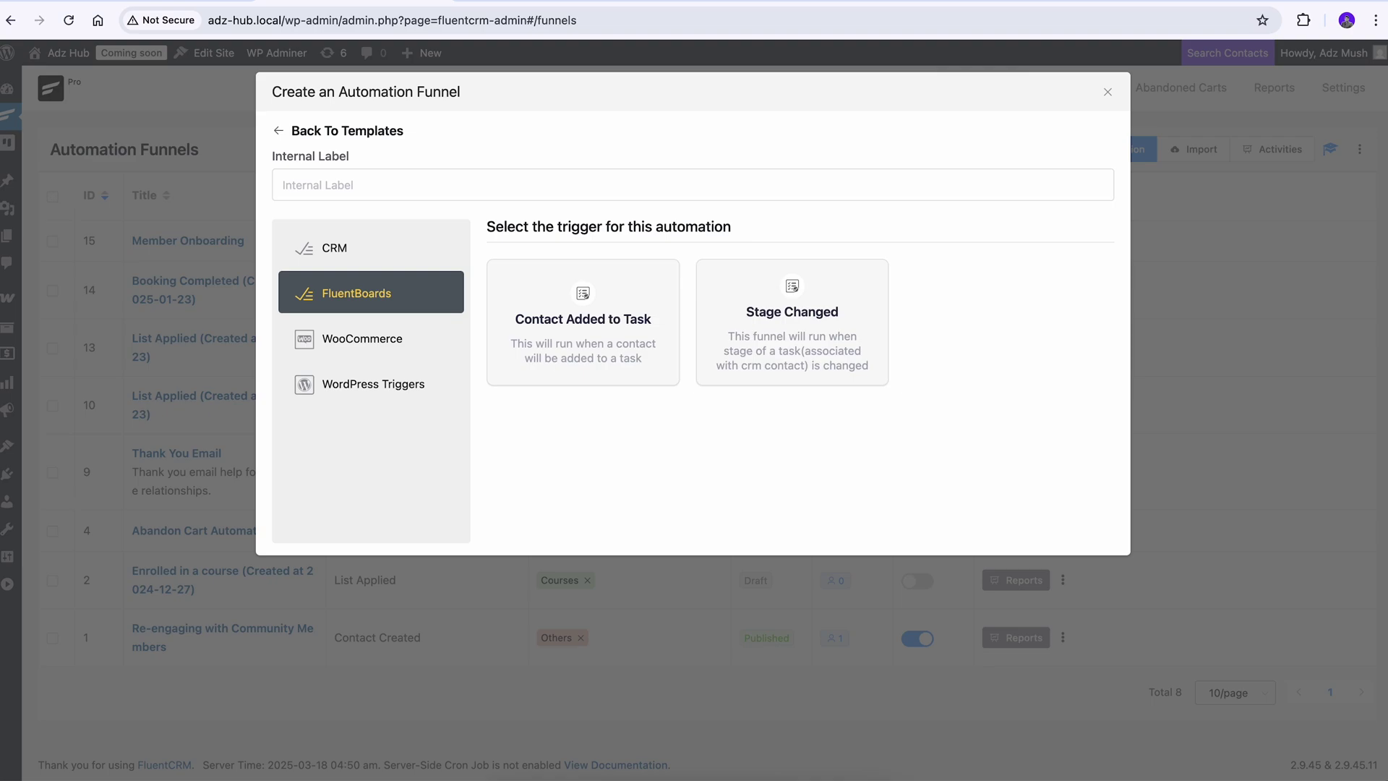
Save a Stage Changed trigger named 'Project Update!' watching Growth Sprint 2025, with from and to stages left empty
click(838, 354)
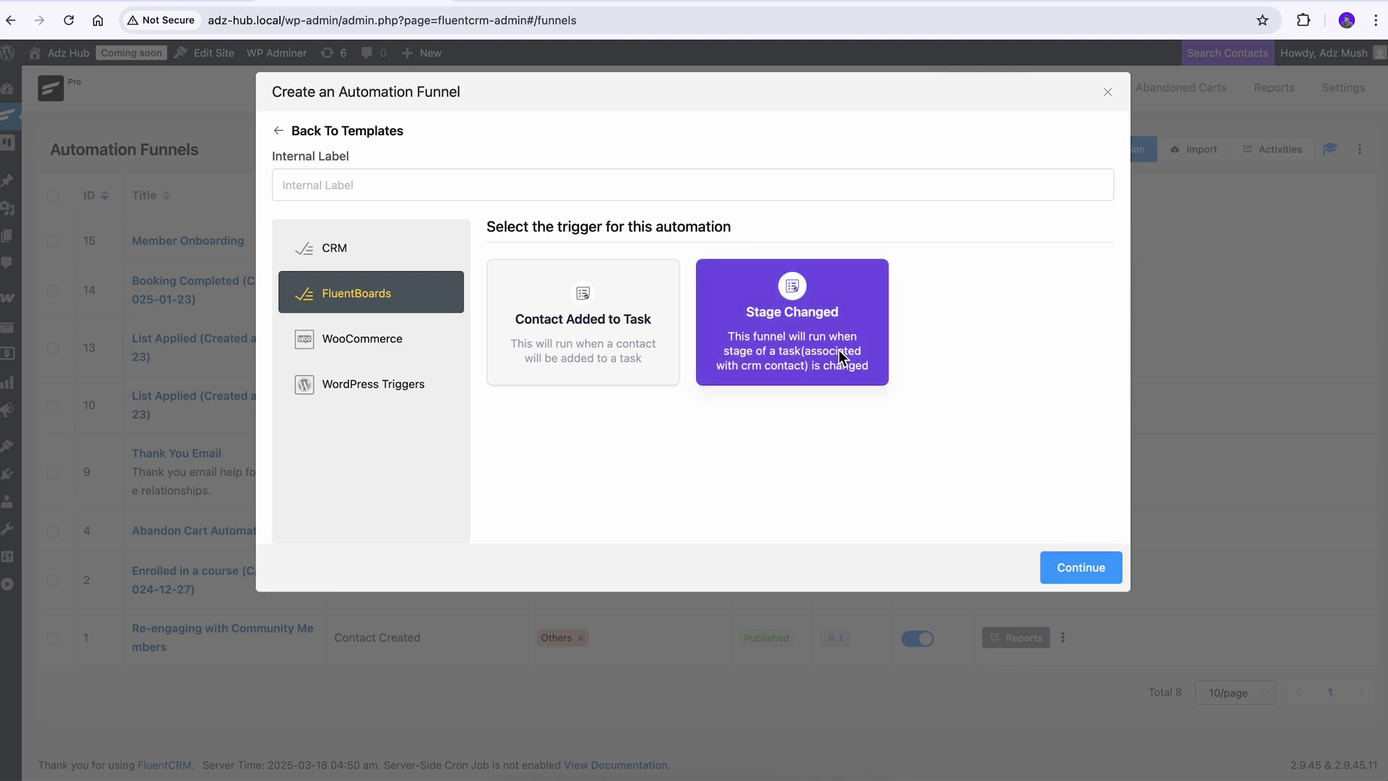
click(1052, 566)
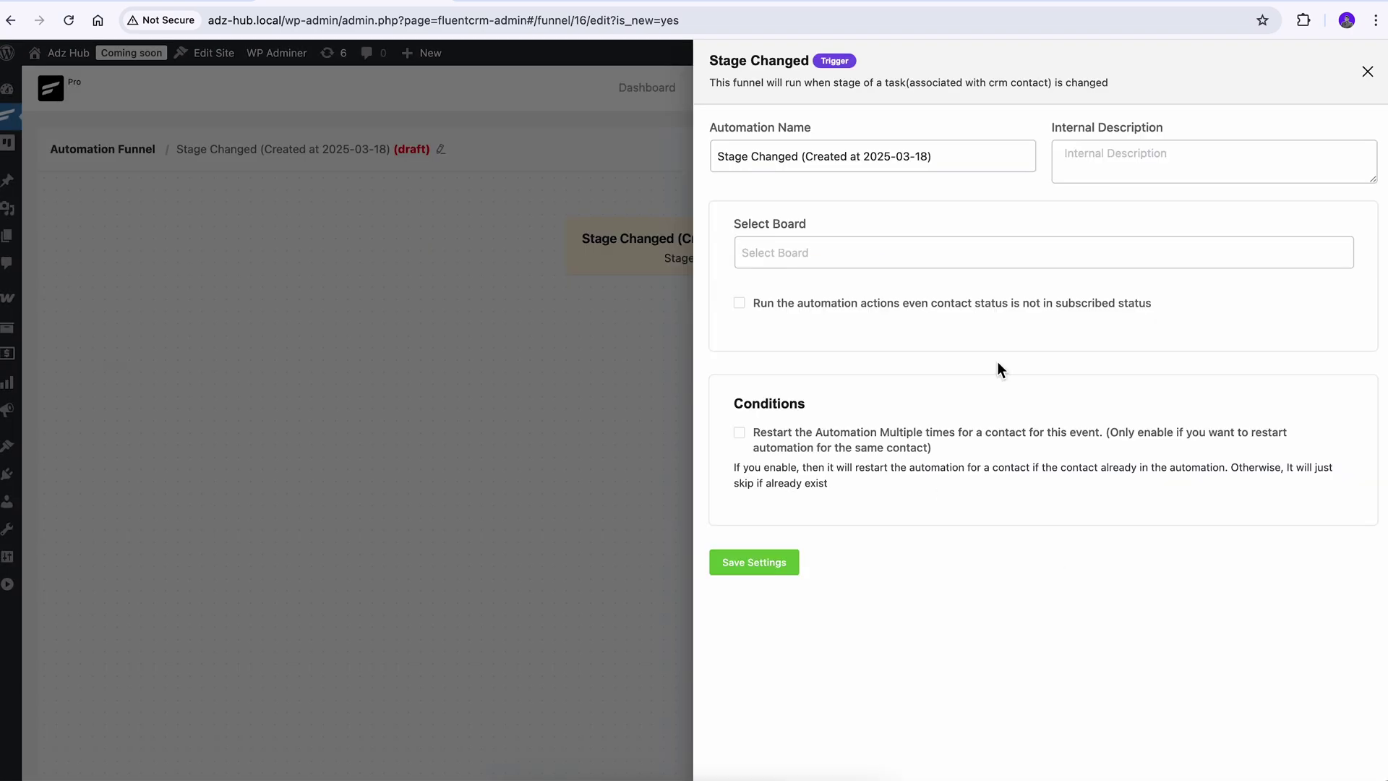
click(921, 256)
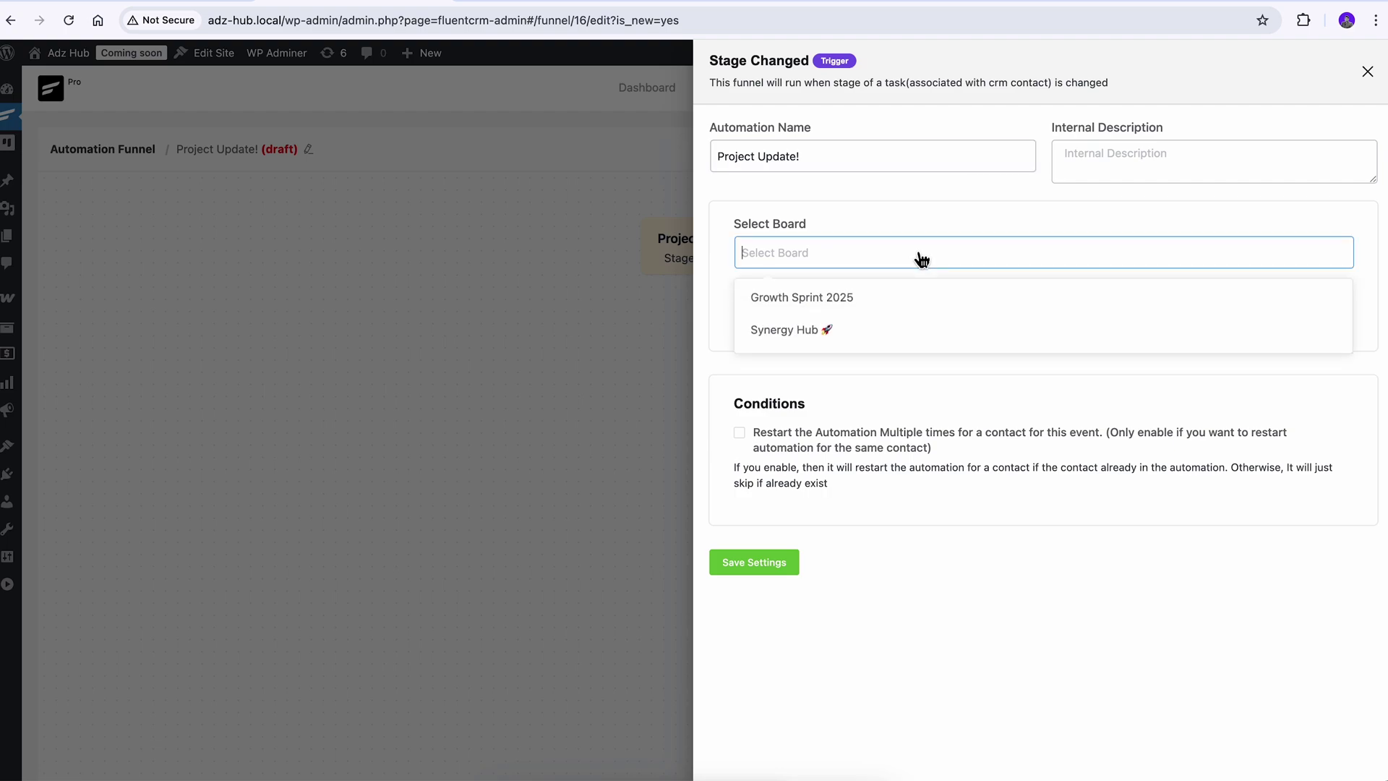
click(867, 297)
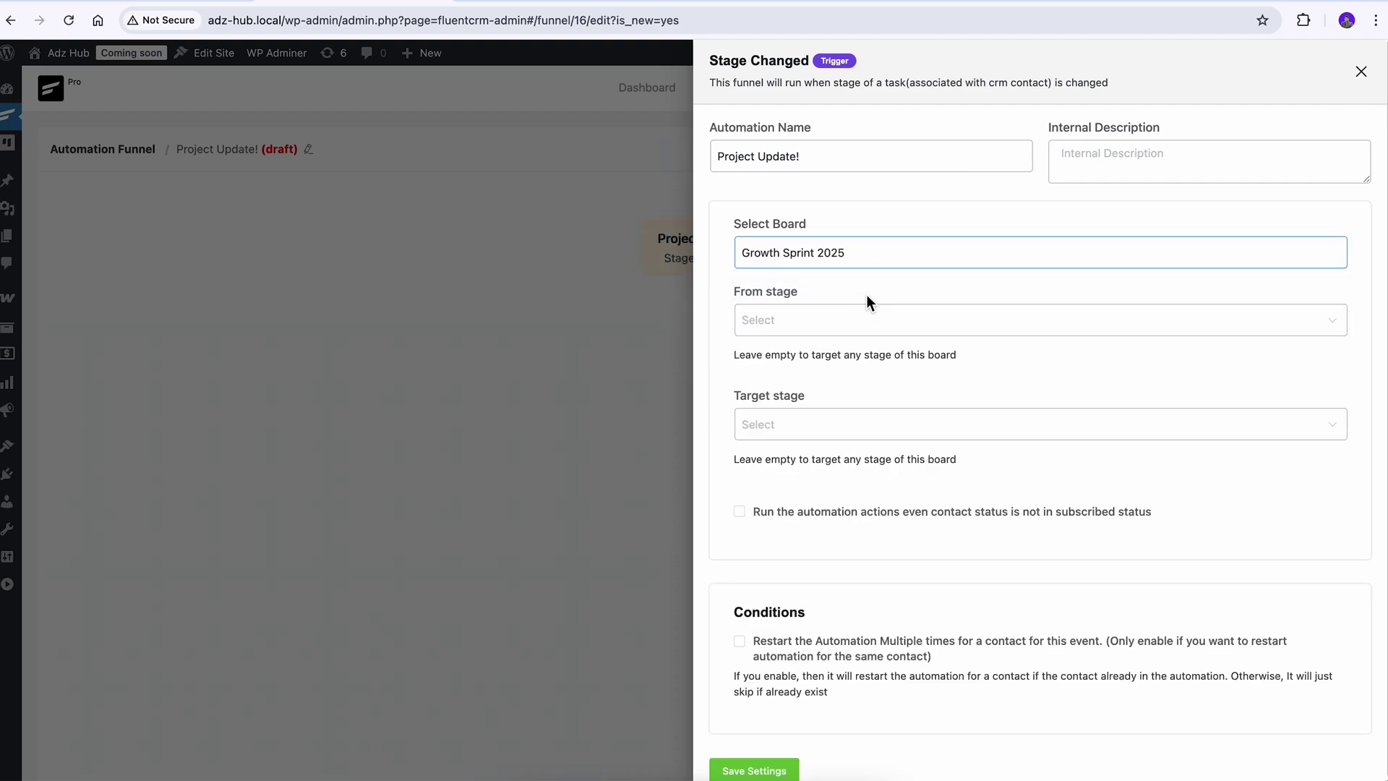
click(861, 321)
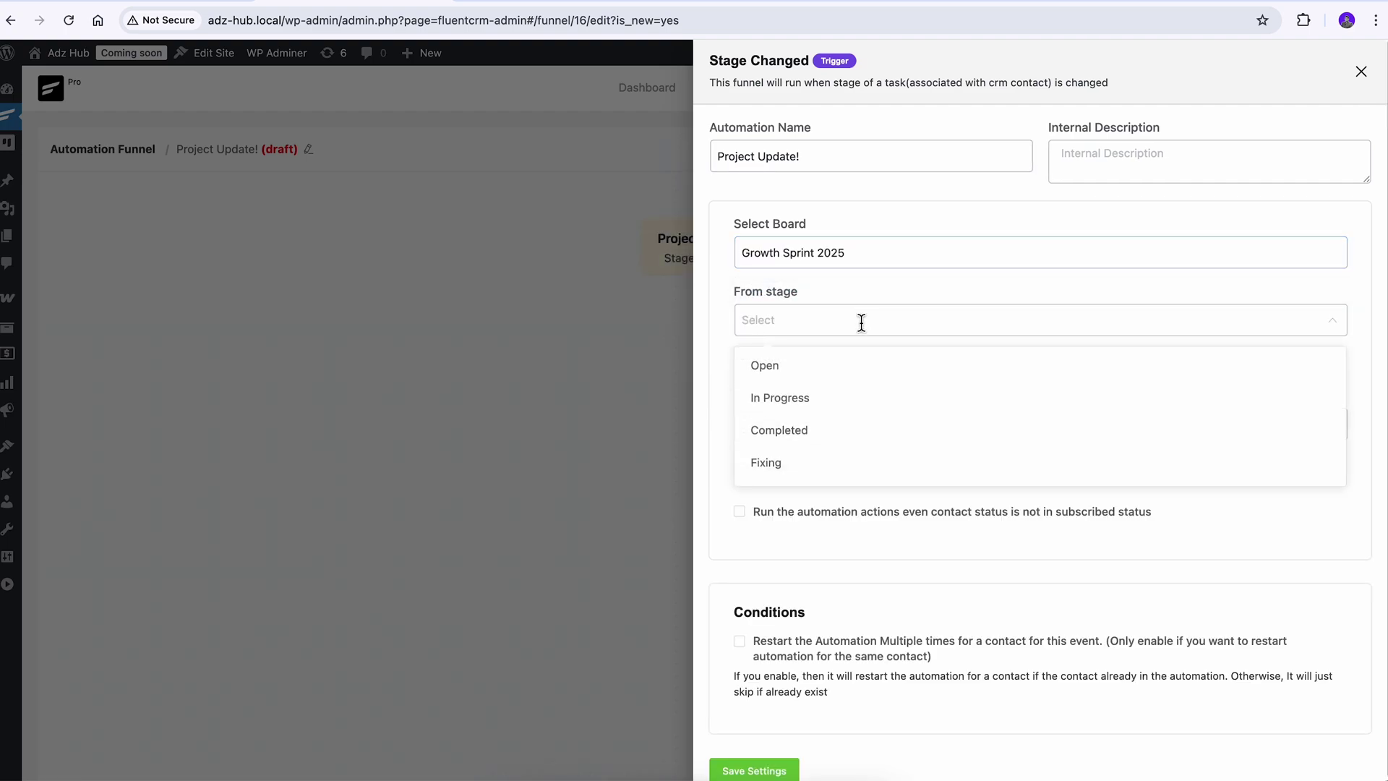
click(861, 322)
click(862, 423)
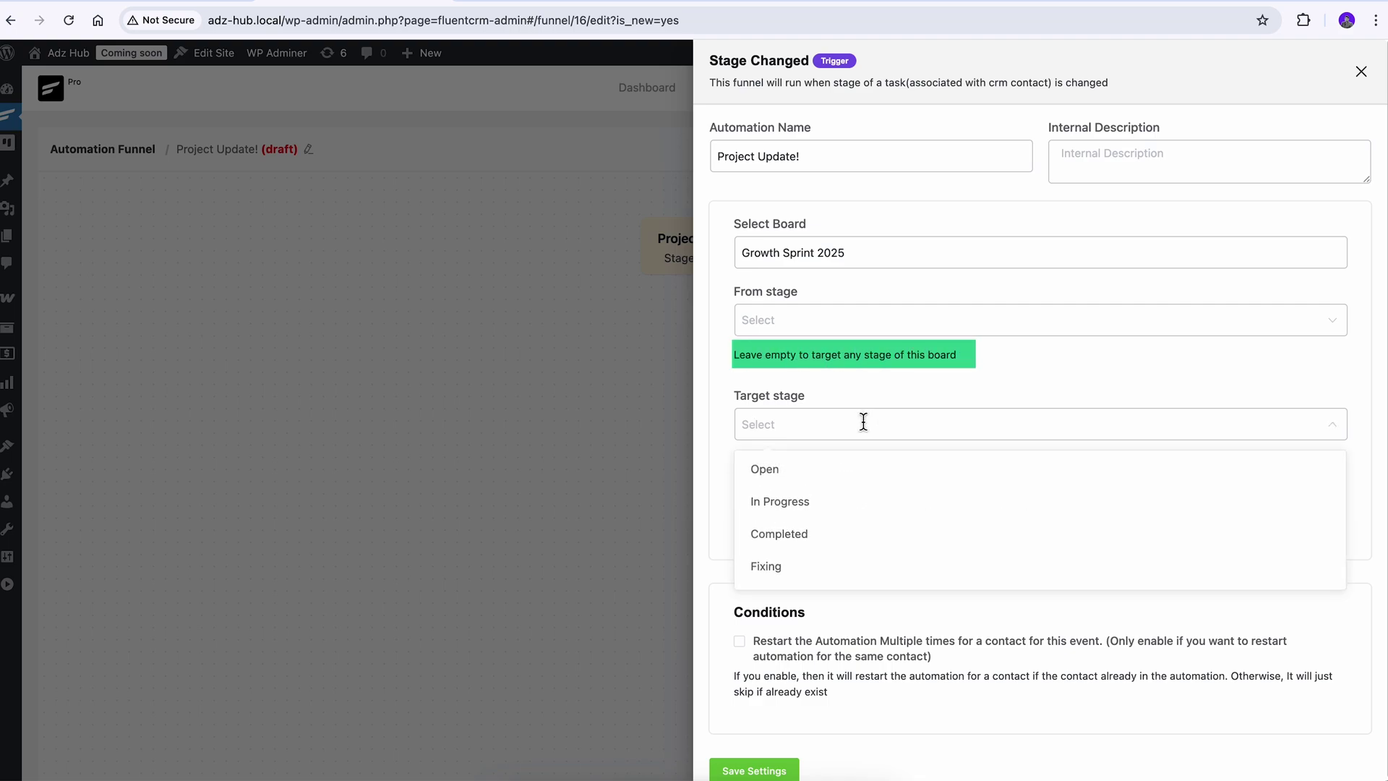
click(863, 422)
scroll(860, 418, down, 1)
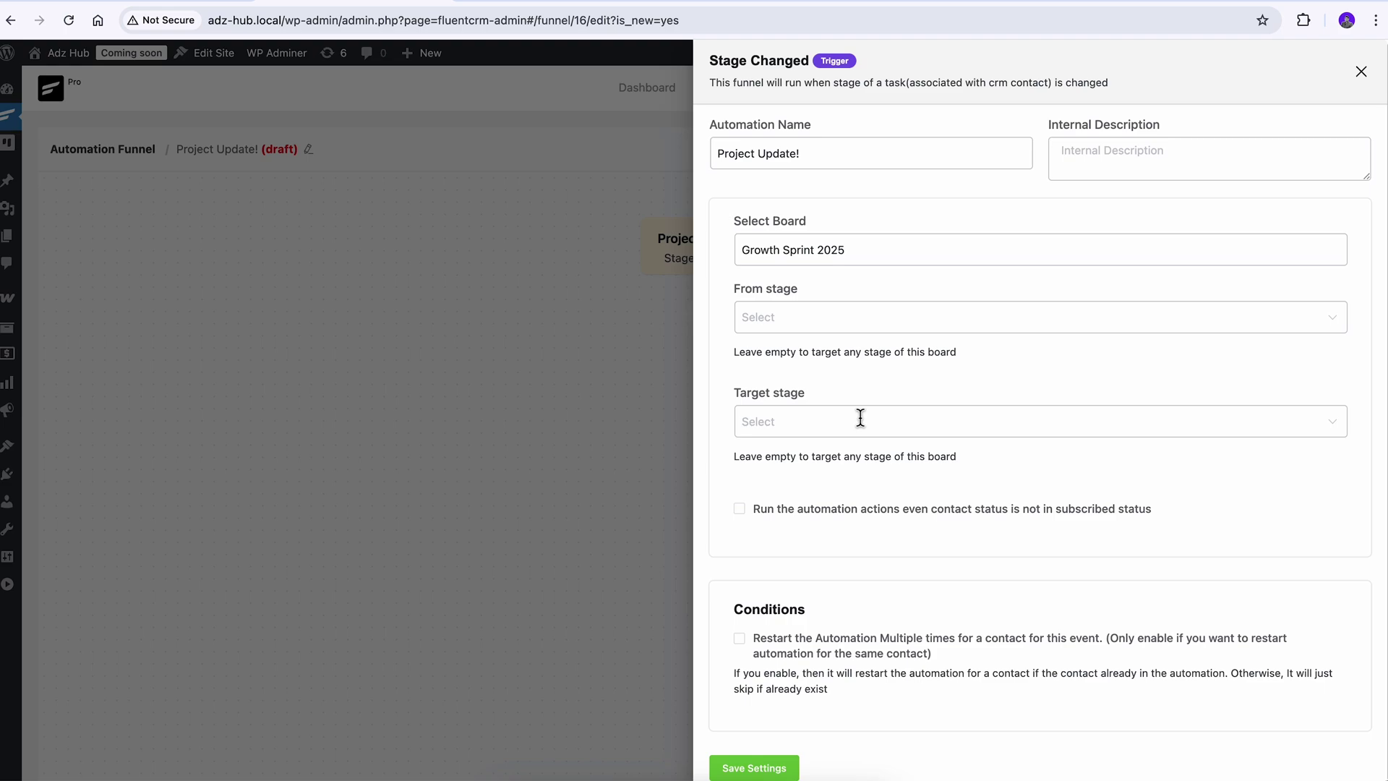
click(780, 769)
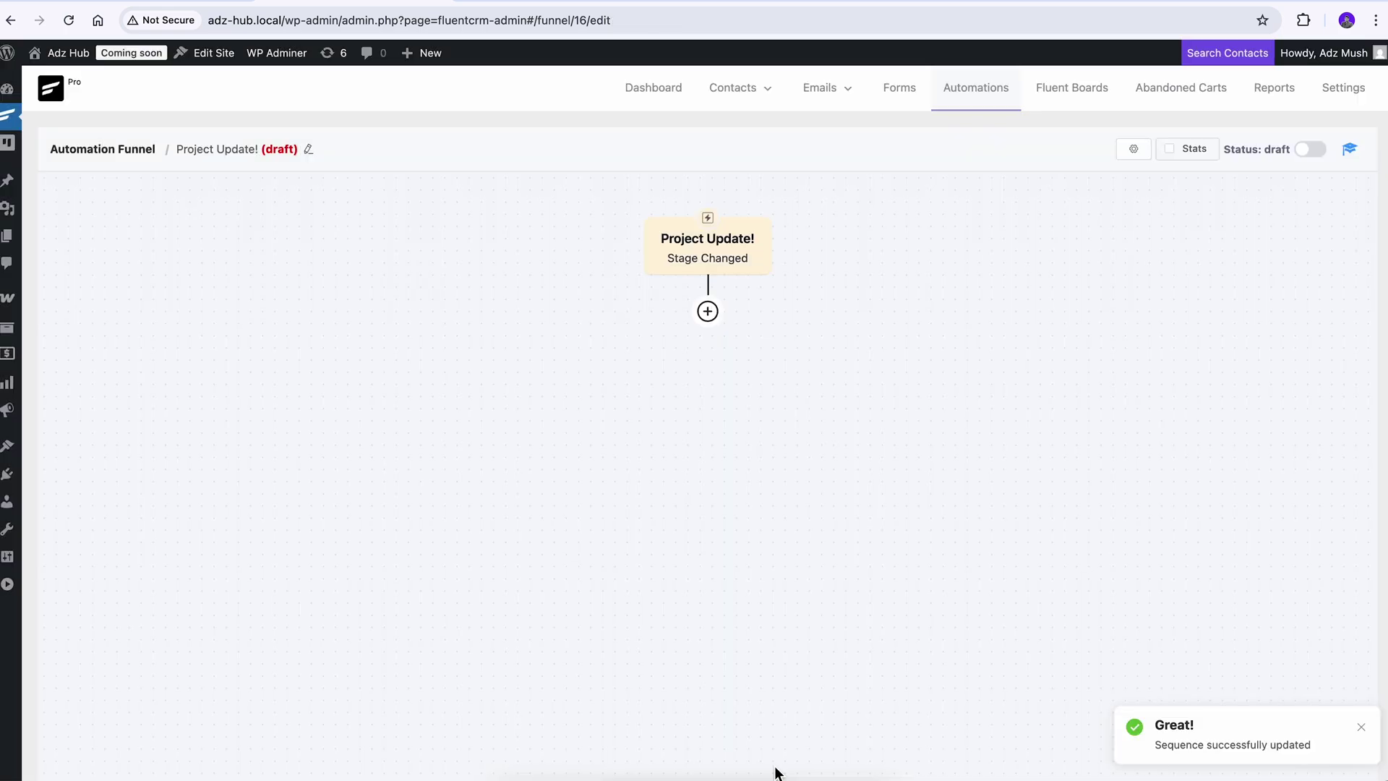
Add and save a 'Task Completion Update!' custom email step after the trigger
click(707, 311)
scroll(723, 322, down, 5)
click(760, 322)
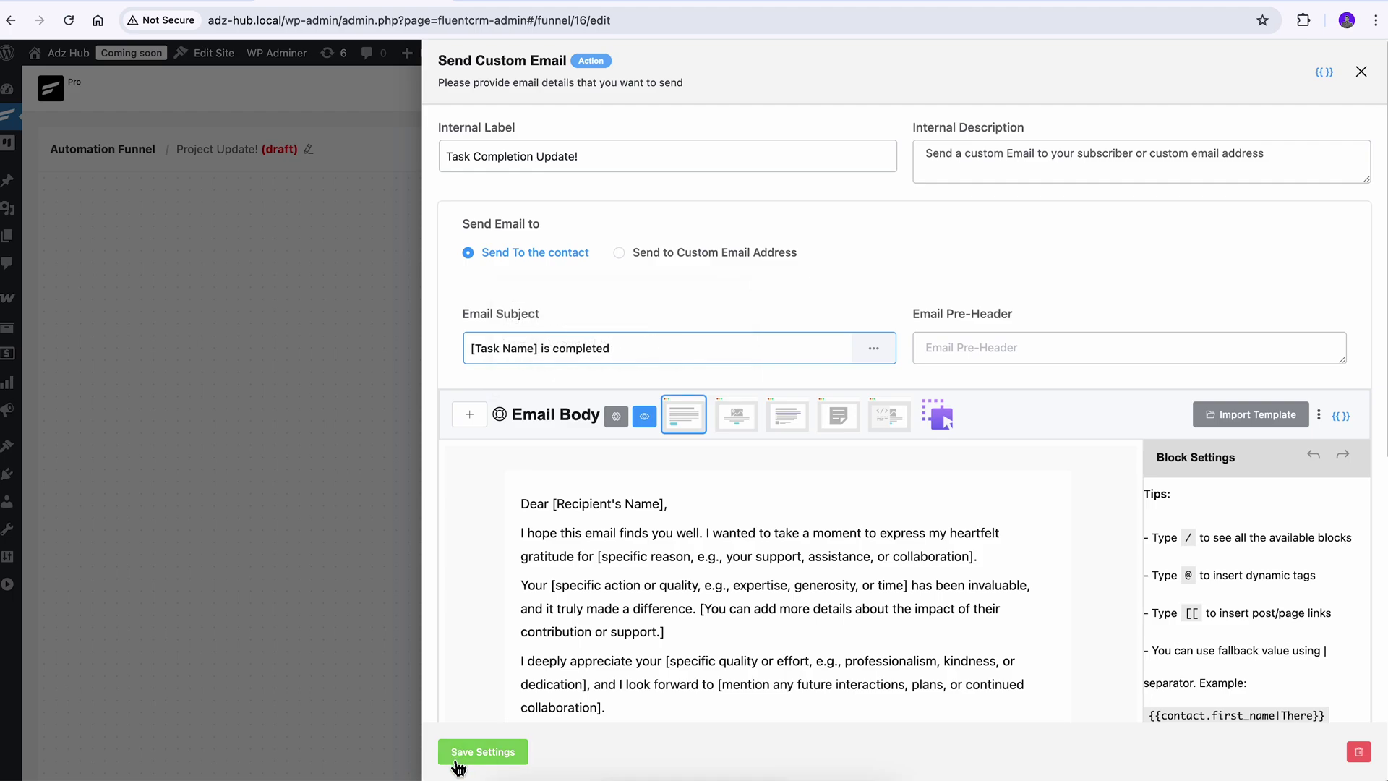
click(482, 753)
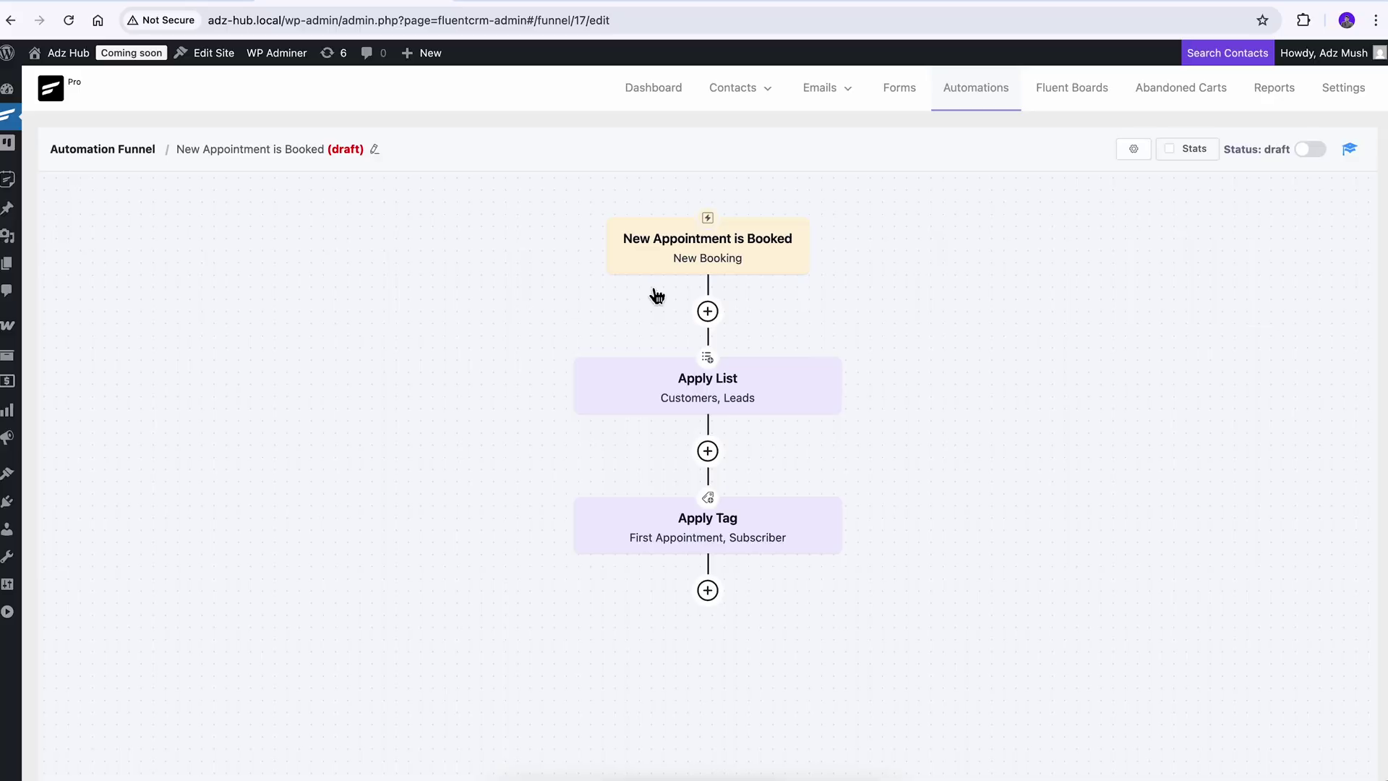
Add a FluentBoards Create Task step in Growth Sprint 2025 - In Progress, due in 2 days
click(707, 590)
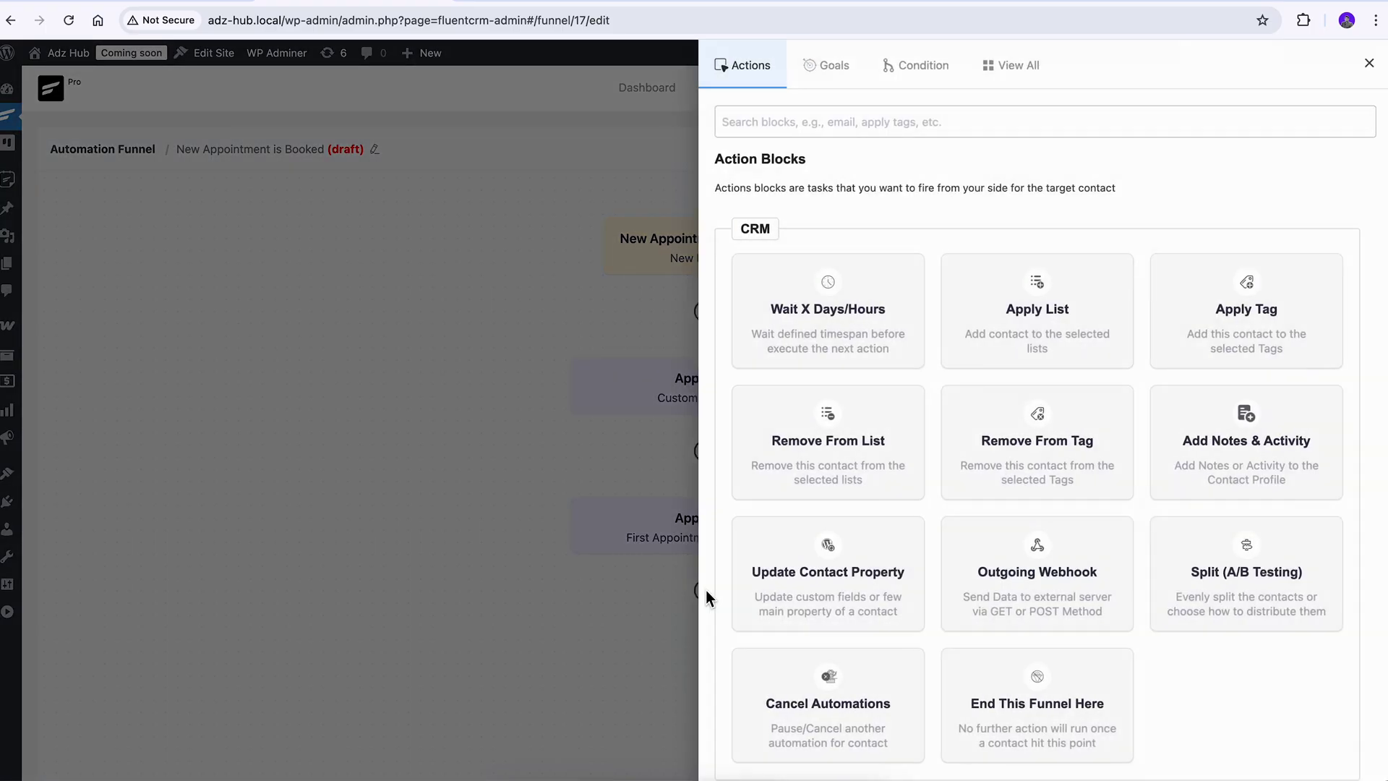
scroll(706, 590, down, 12)
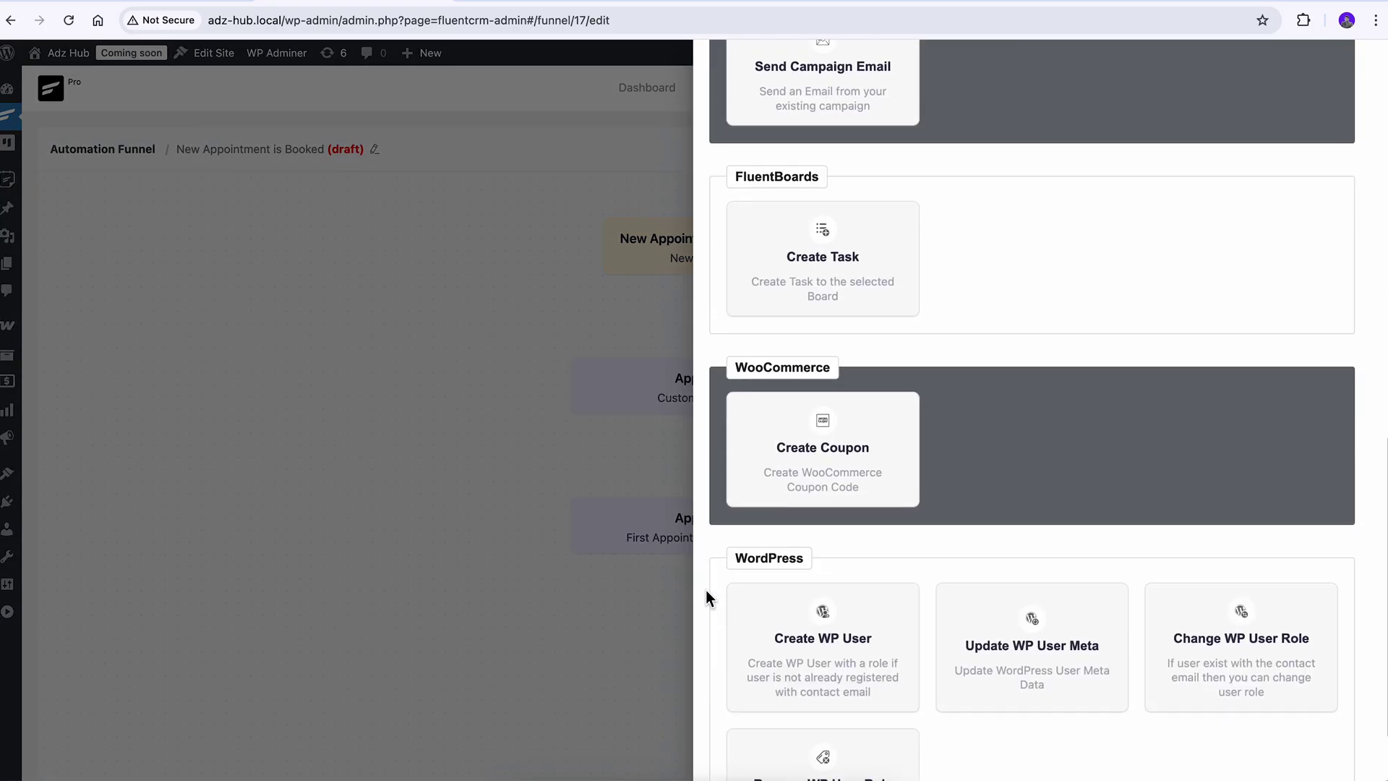
click(823, 243)
click(920, 261)
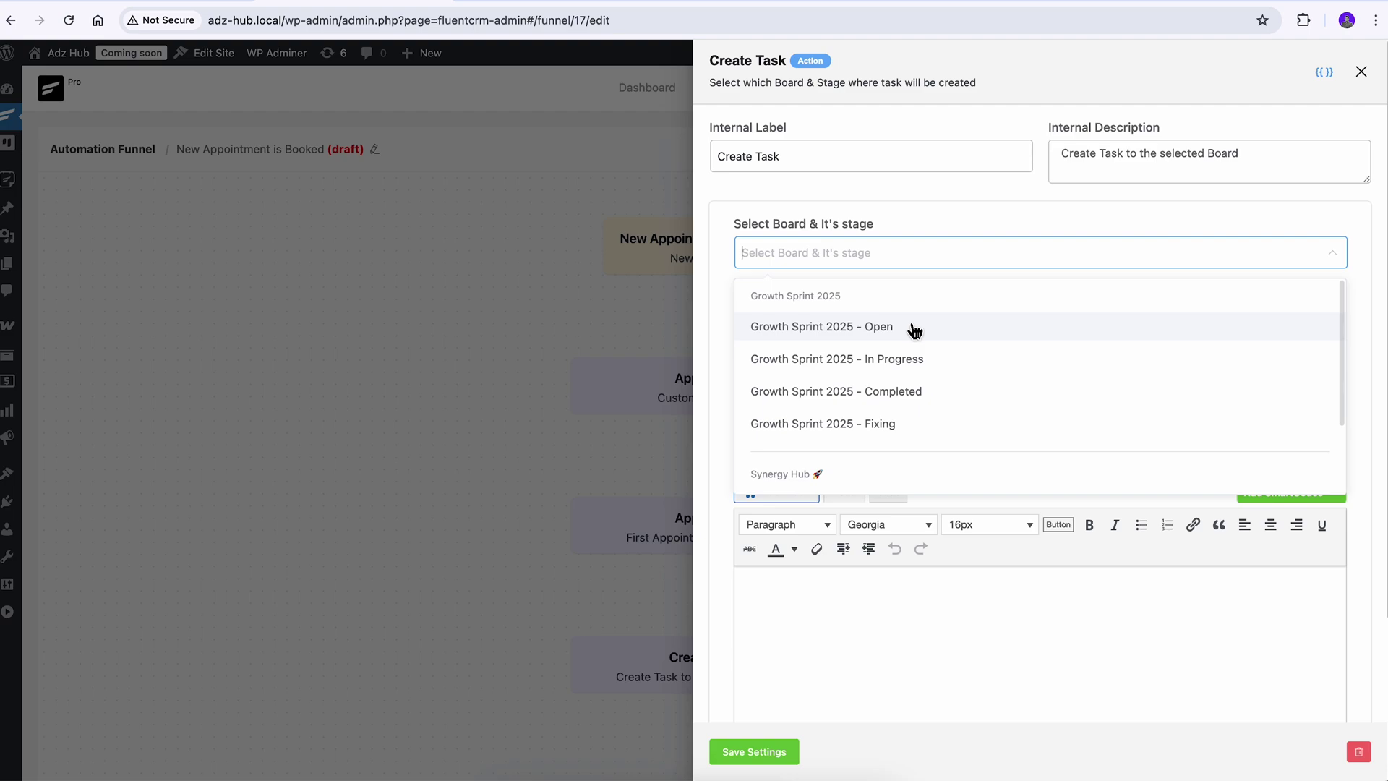
click(915, 361)
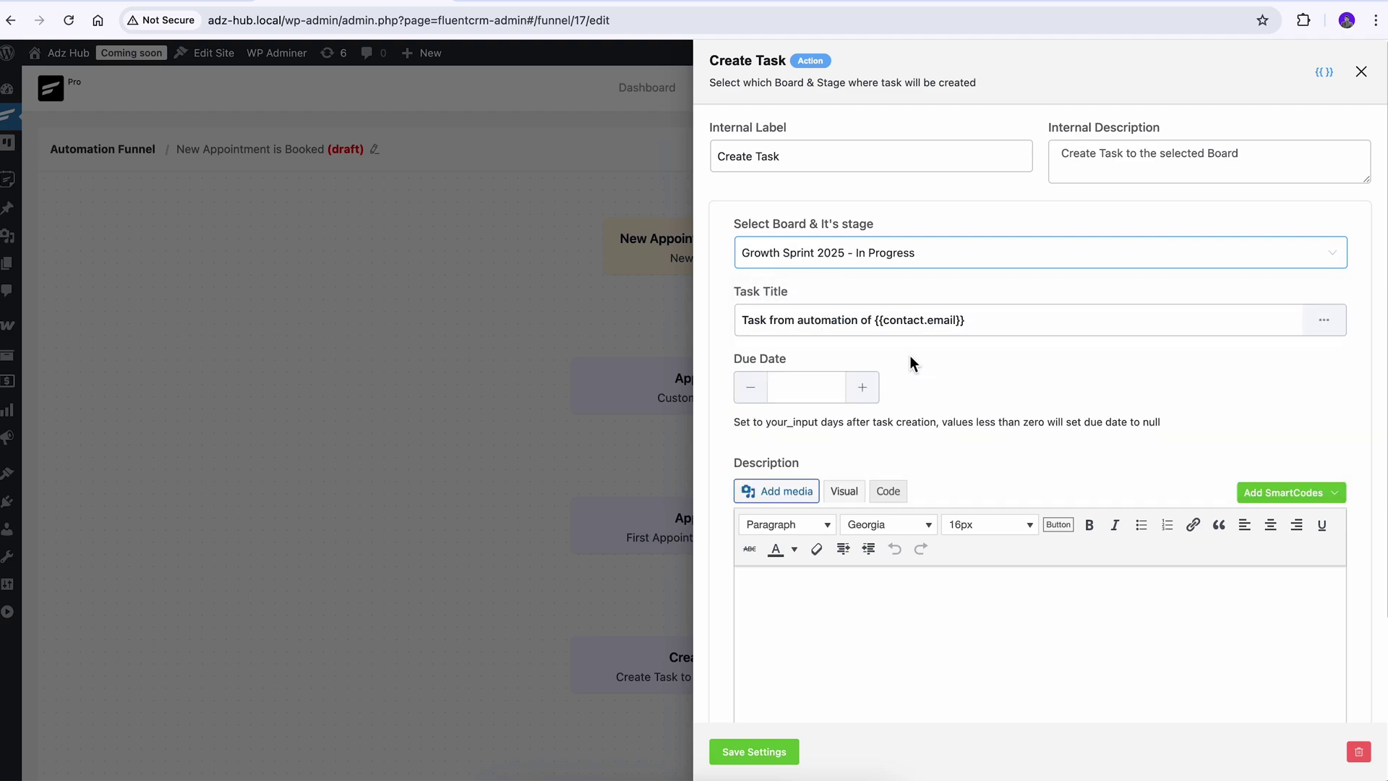
click(873, 390)
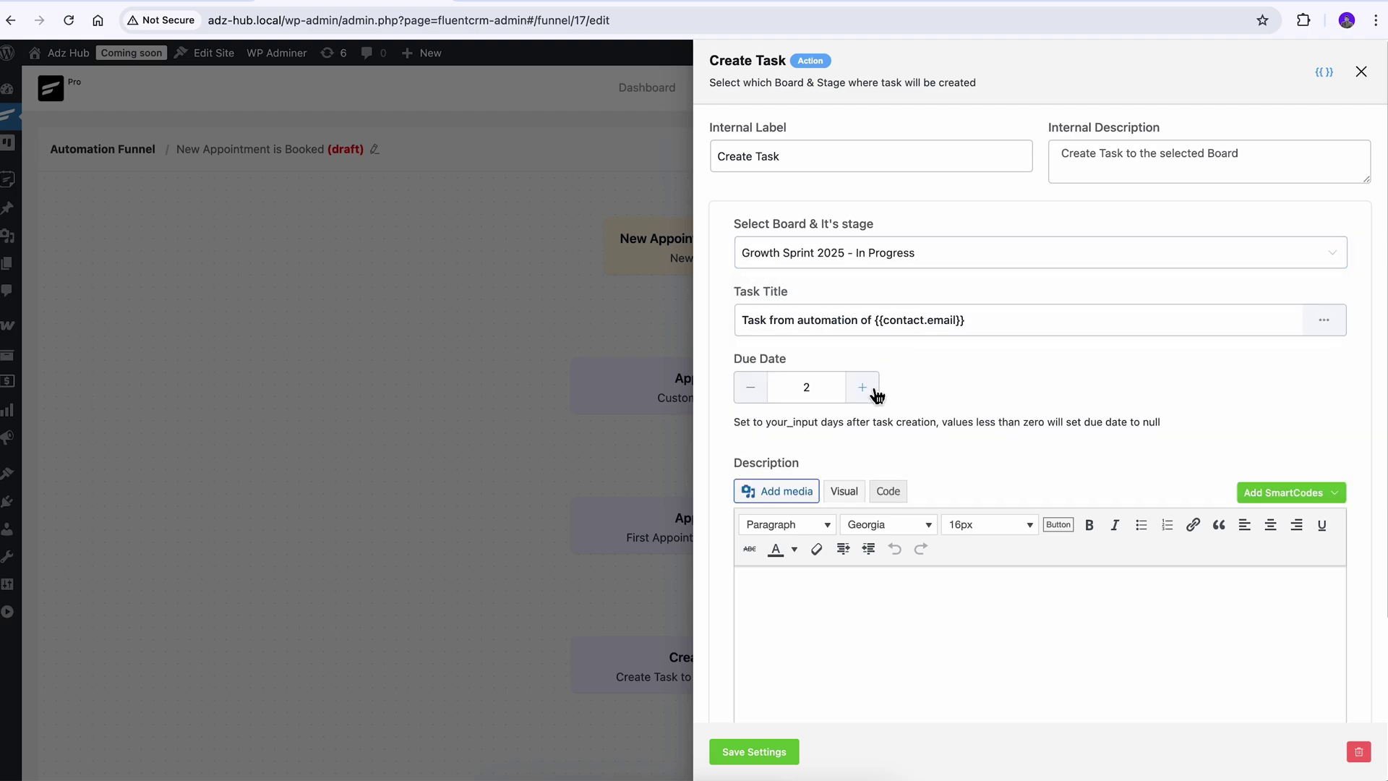
Paste the task description, set Medium priority, and save the Create Task step
scroll(960, 399, down, 4)
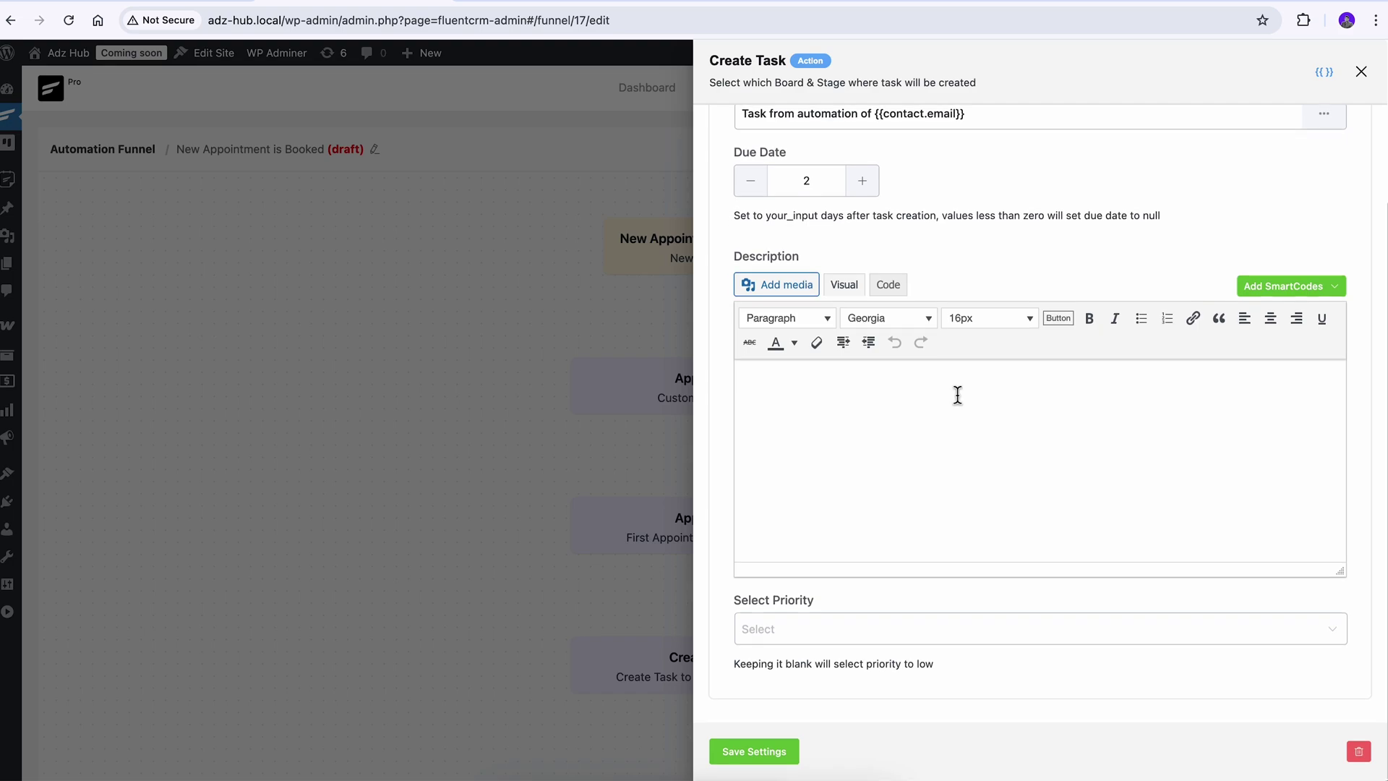
click(958, 394)
text(This task is currently in progress. Efforts are being made to complete it efficiently and accurately. Updates will be provided as significant milestones are reached. If any issues or roadblocks arise, they will be addressed promptly to ensure smooth progress. Let me know if you need a more specific description based on the task!)
click(841, 641)
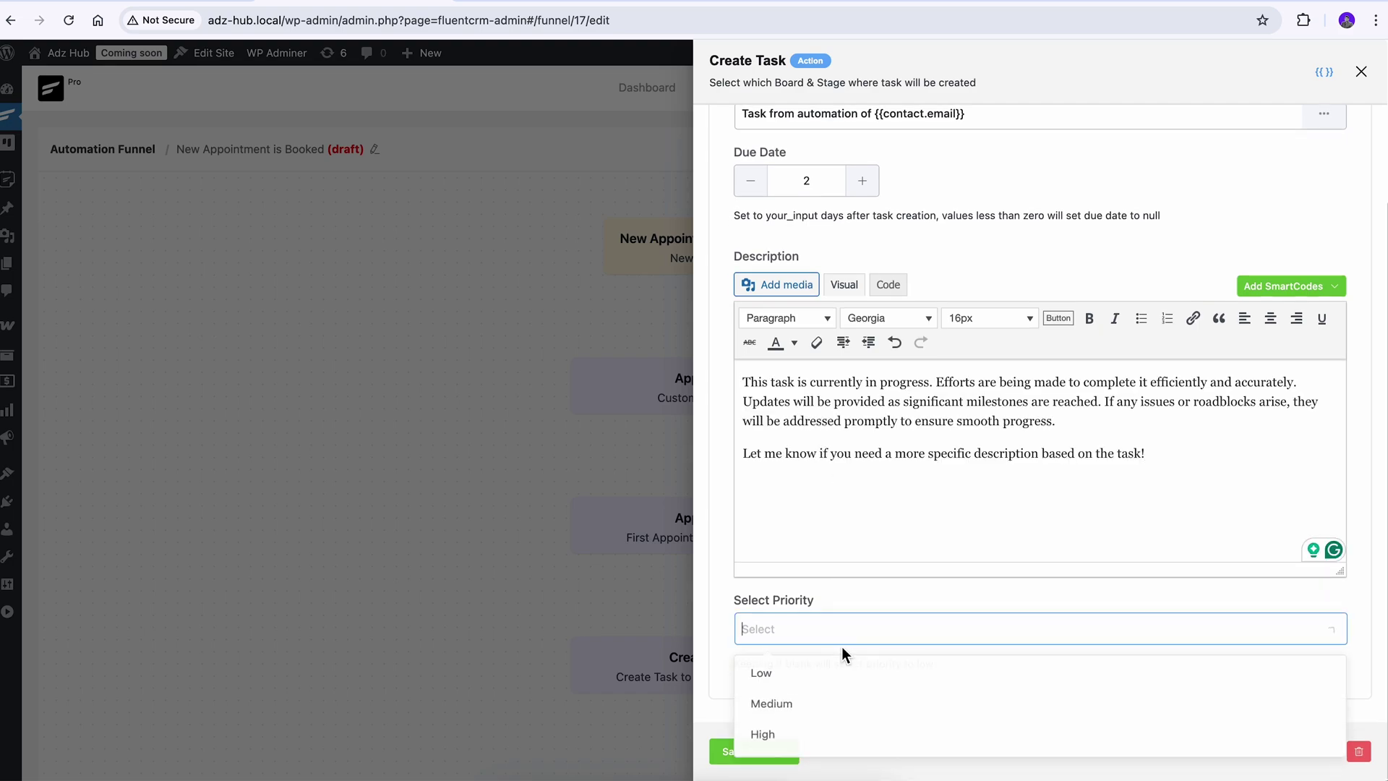
click(825, 705)
click(763, 756)
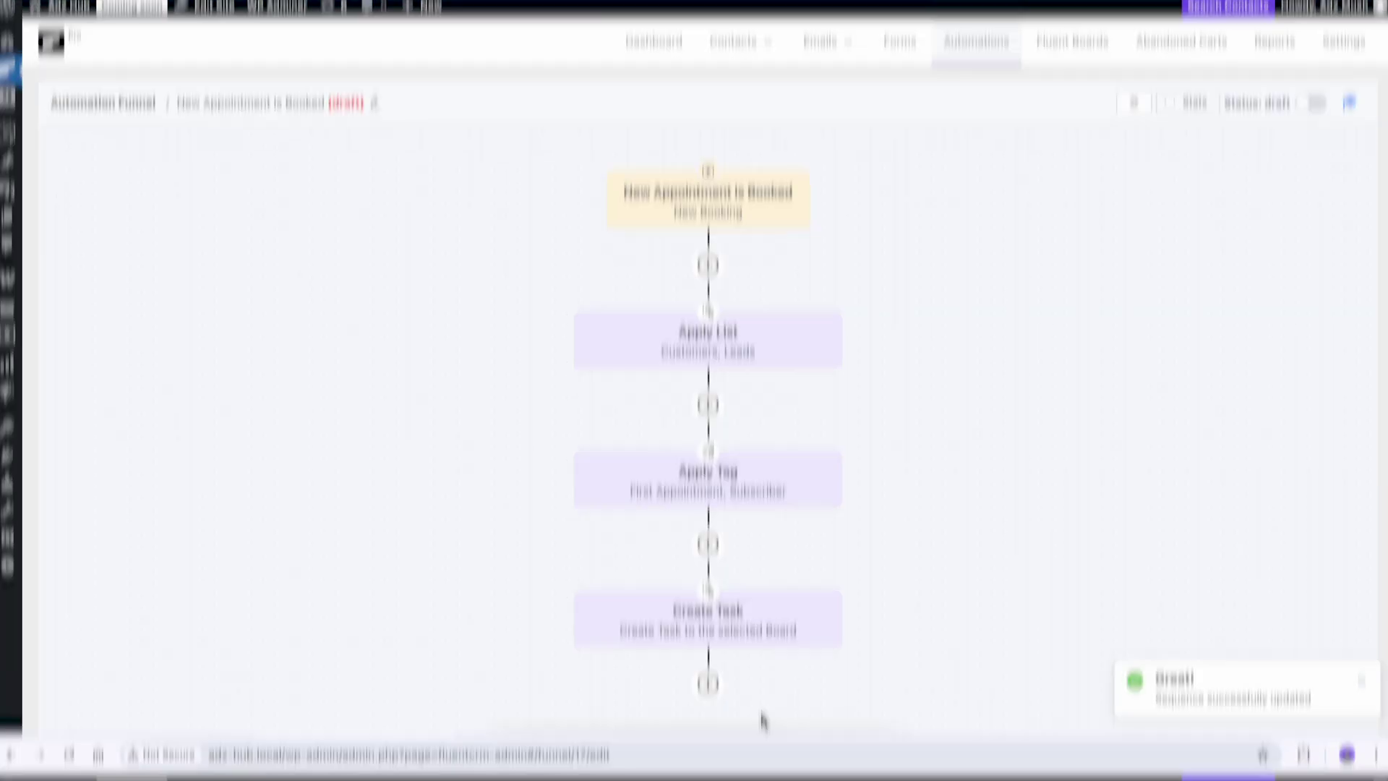